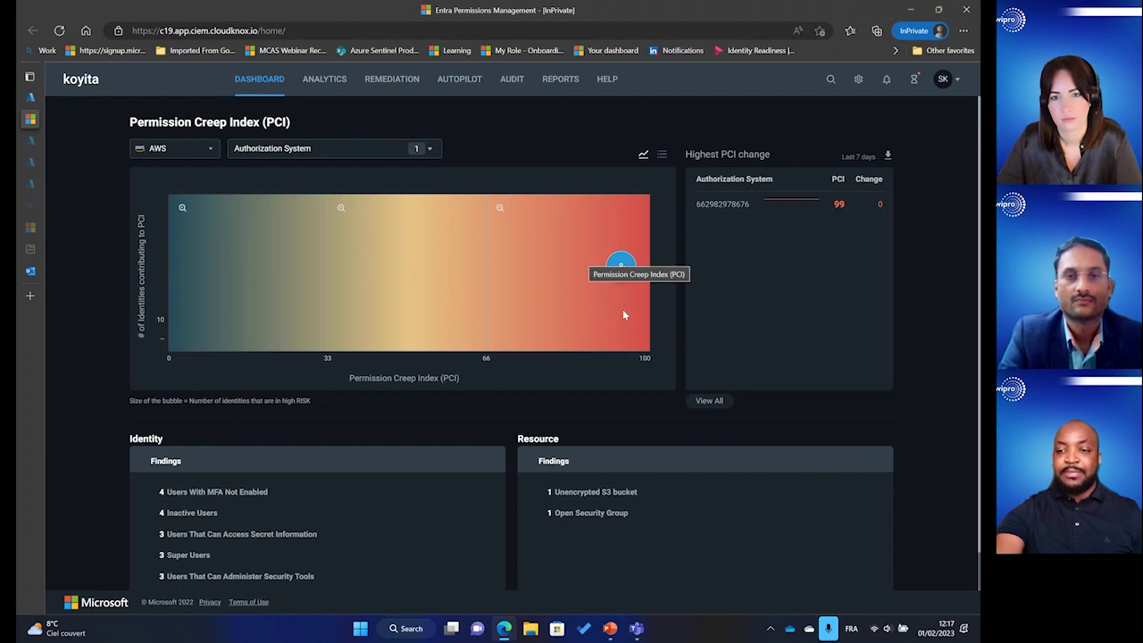
- Switch the Permission Creep Index heatmap to Azure and open the breakdown behind its bubble
mouse_move(625, 272)
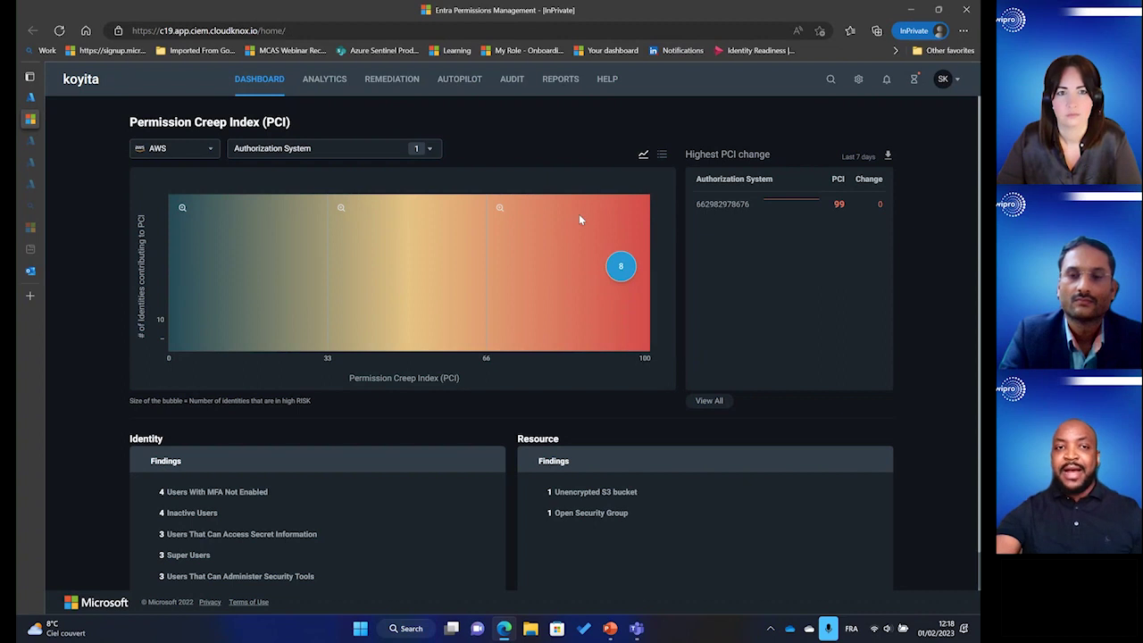
left_click(197, 152)
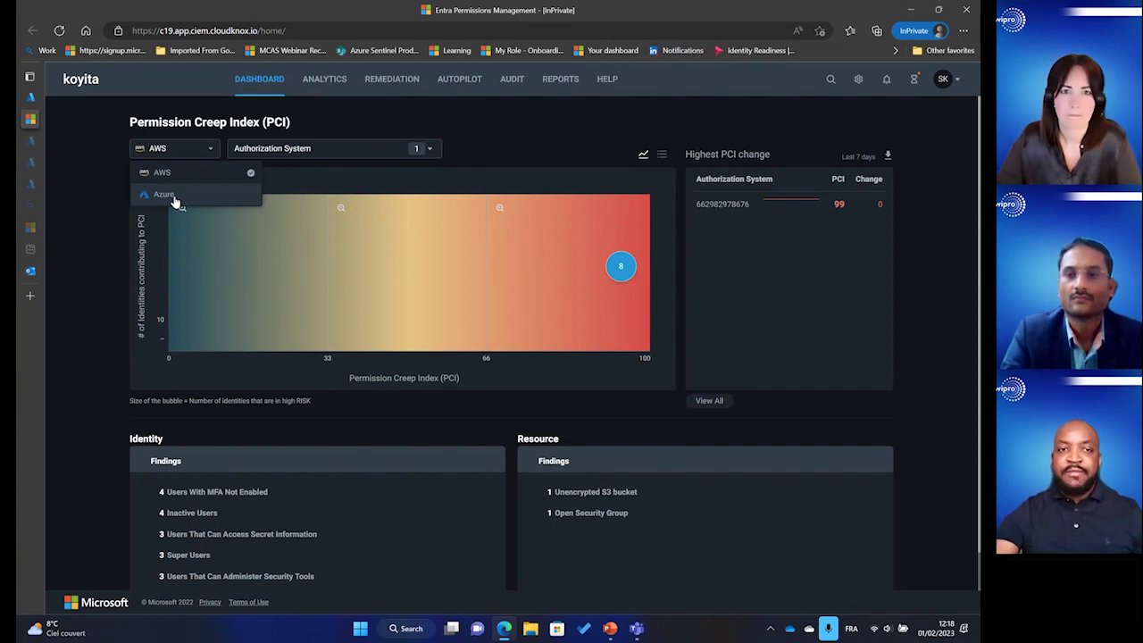
left_click(173, 198)
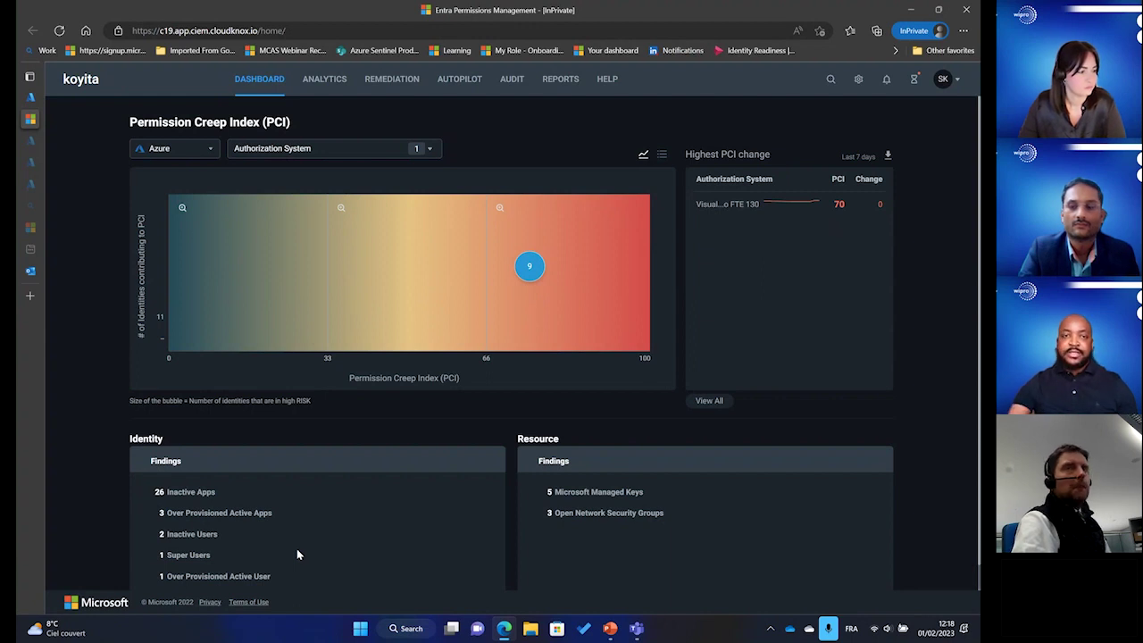
left_click(527, 267)
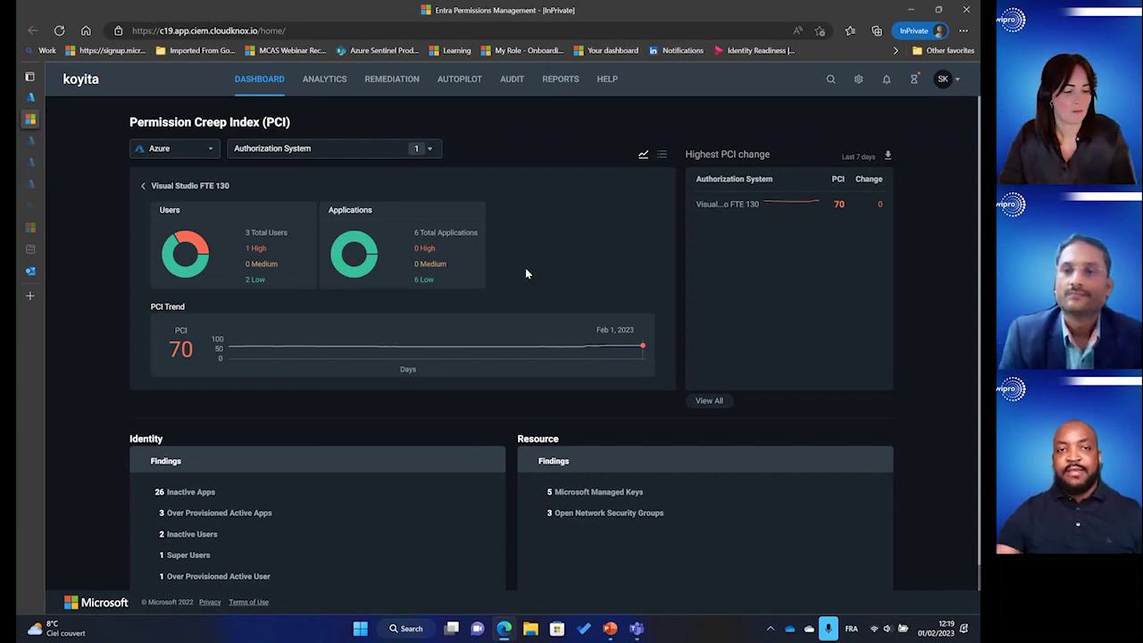
- Switch the Permission Creep Index back to AWS and open its bubble to review the users, roles and PCI trend
left_click(182, 154)
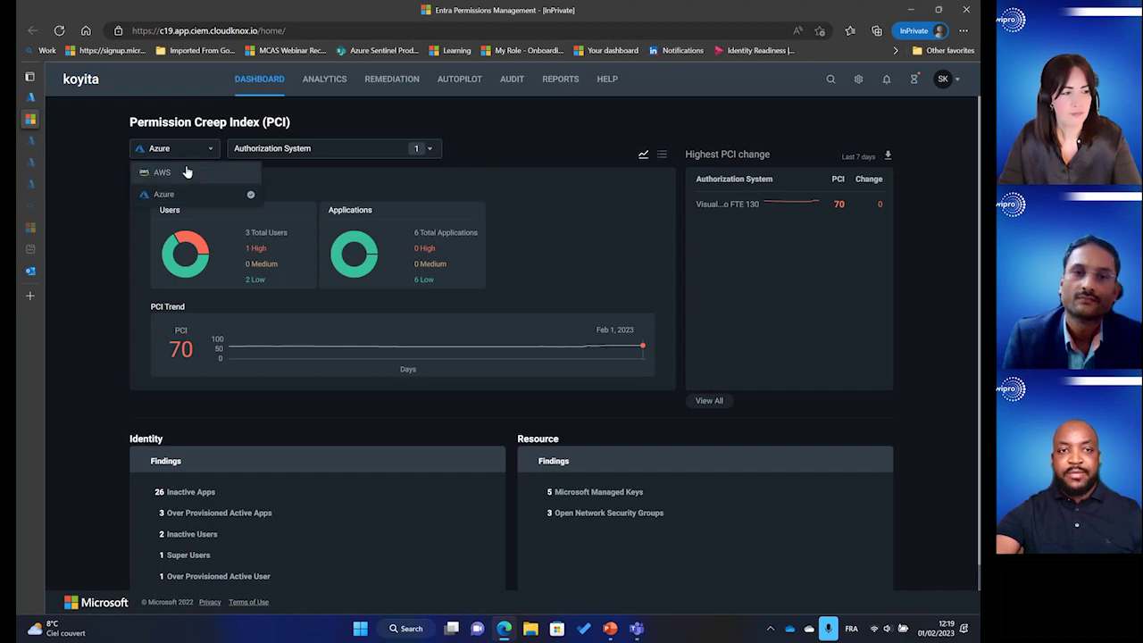
left_click(185, 173)
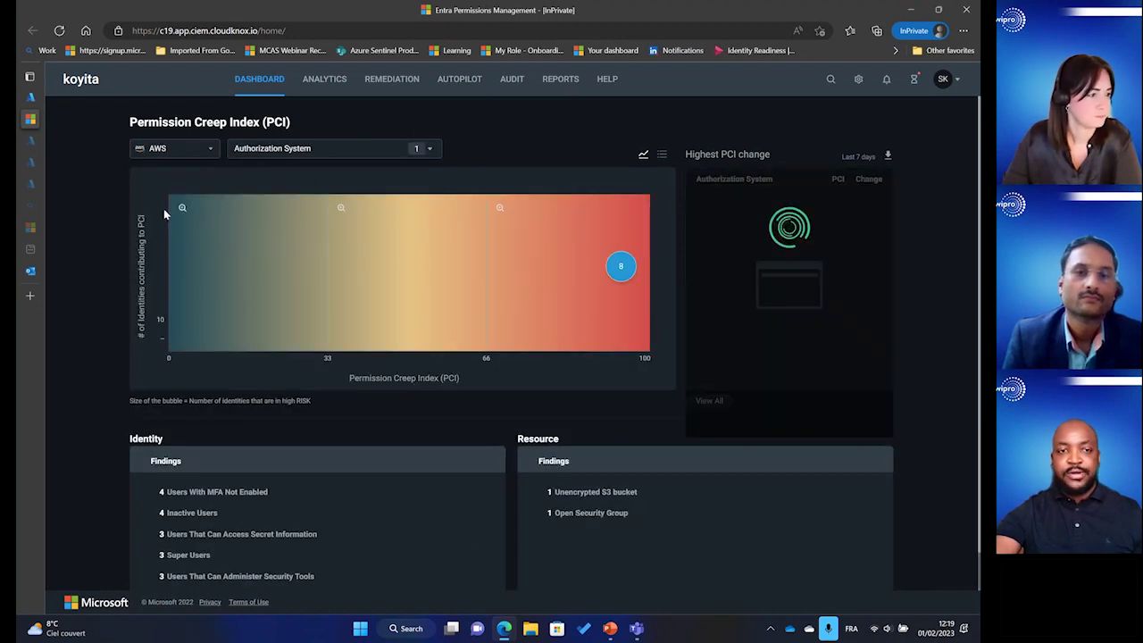
left_click(618, 266)
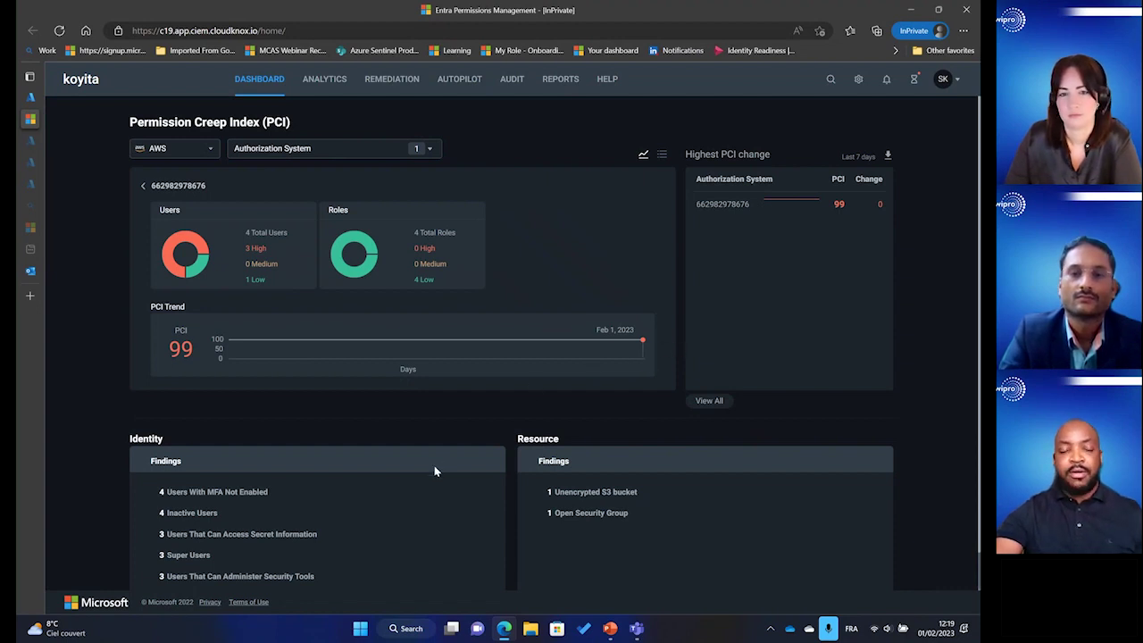
scroll(268, 402, "down", 1)
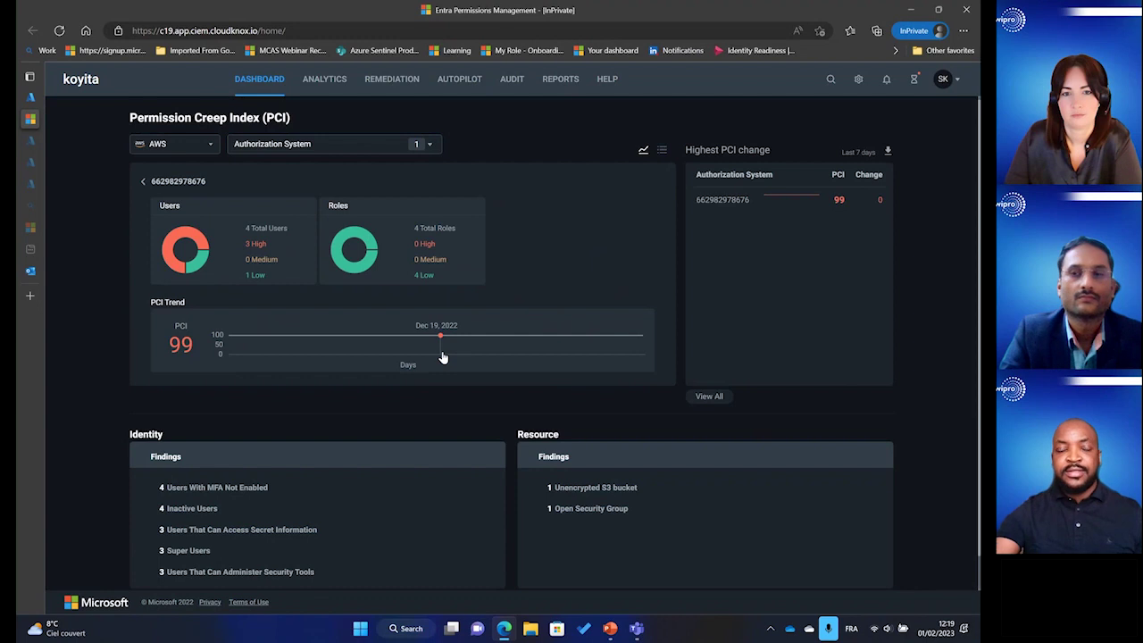
scroll(443, 358, "up", 1)
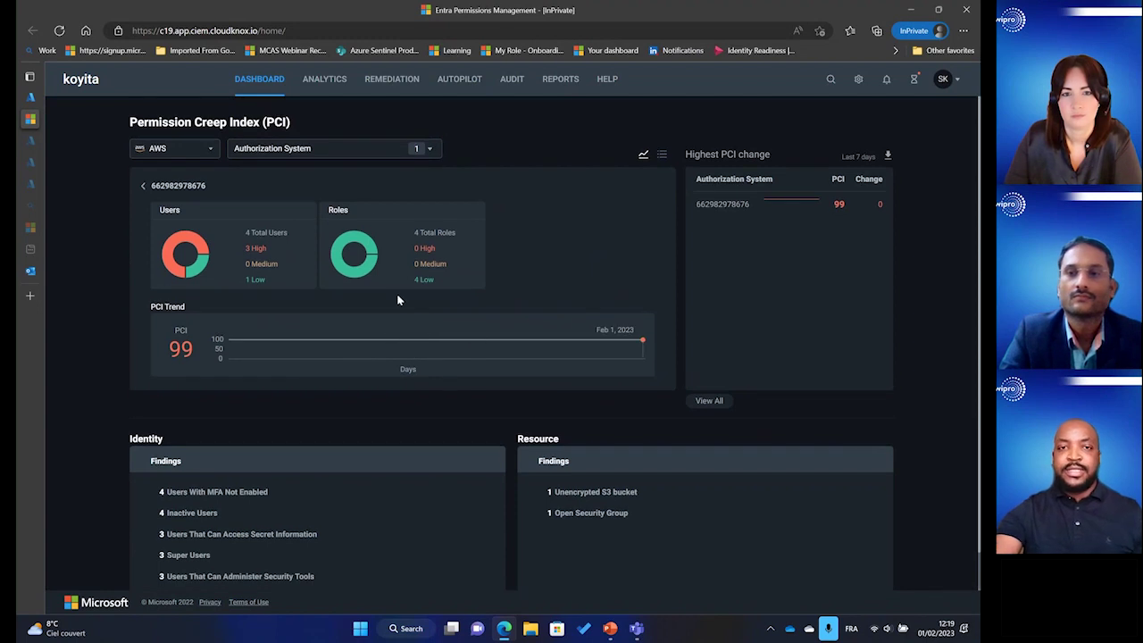
- In the AWS user analytics, expand the first listed user and review the granted tasks, AWS roles and policies
left_click(325, 82)
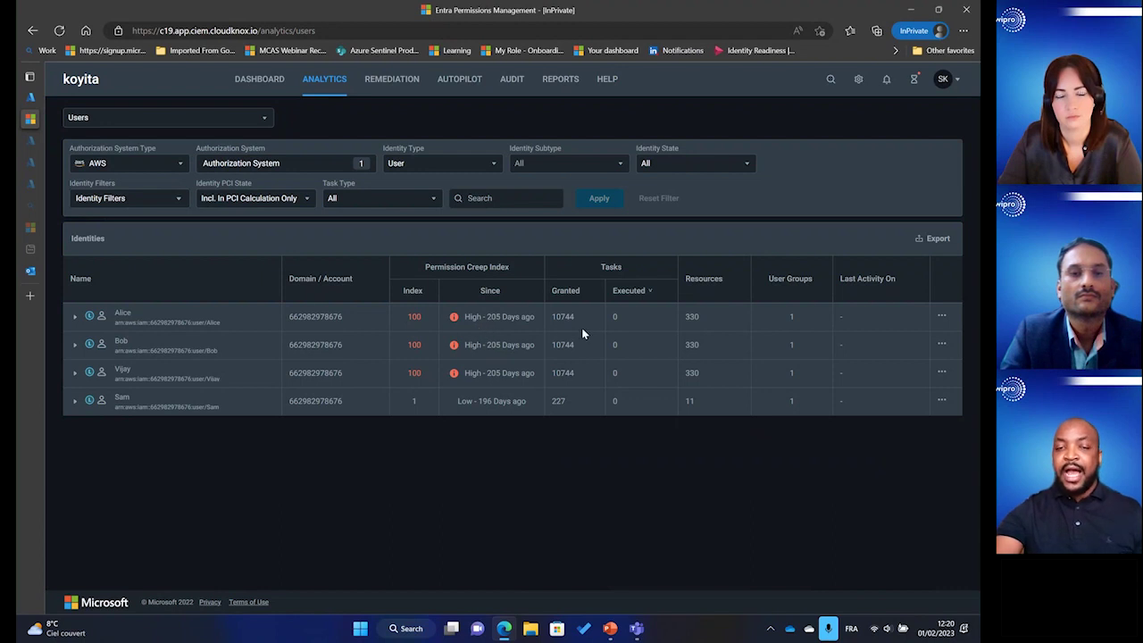
left_click_drag(583, 320, 550, 321)
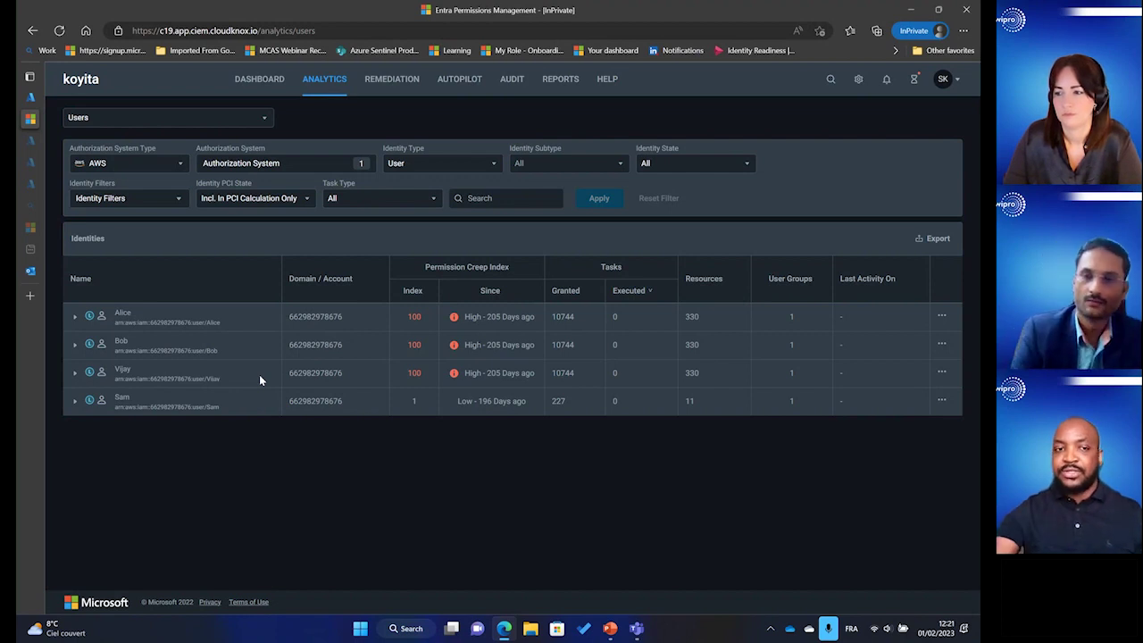
left_click(74, 316)
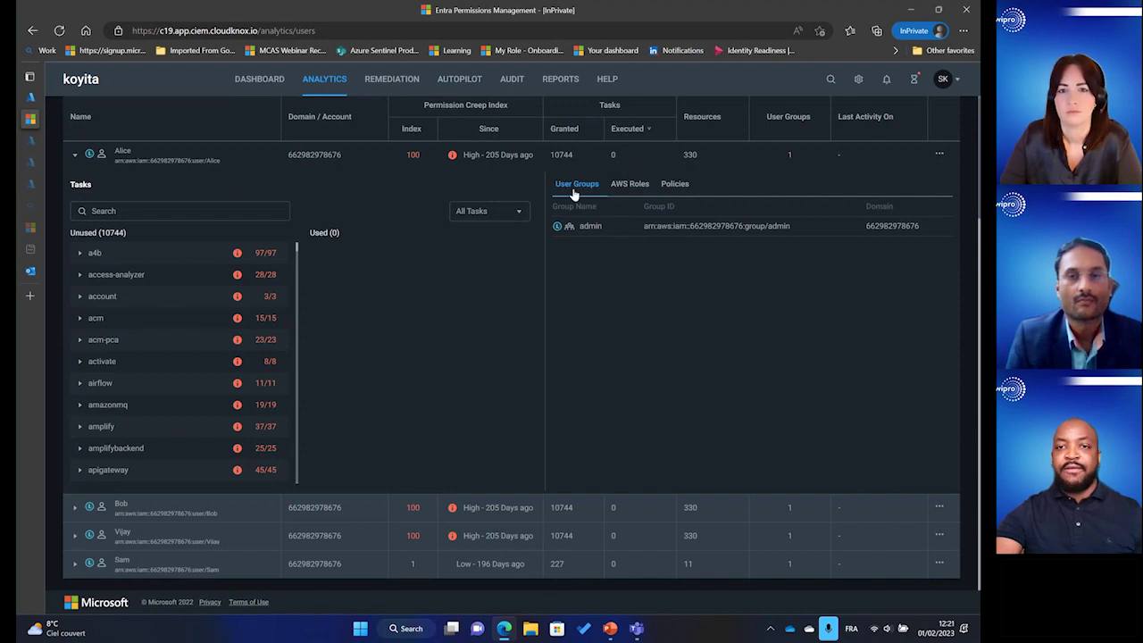
left_click(620, 190)
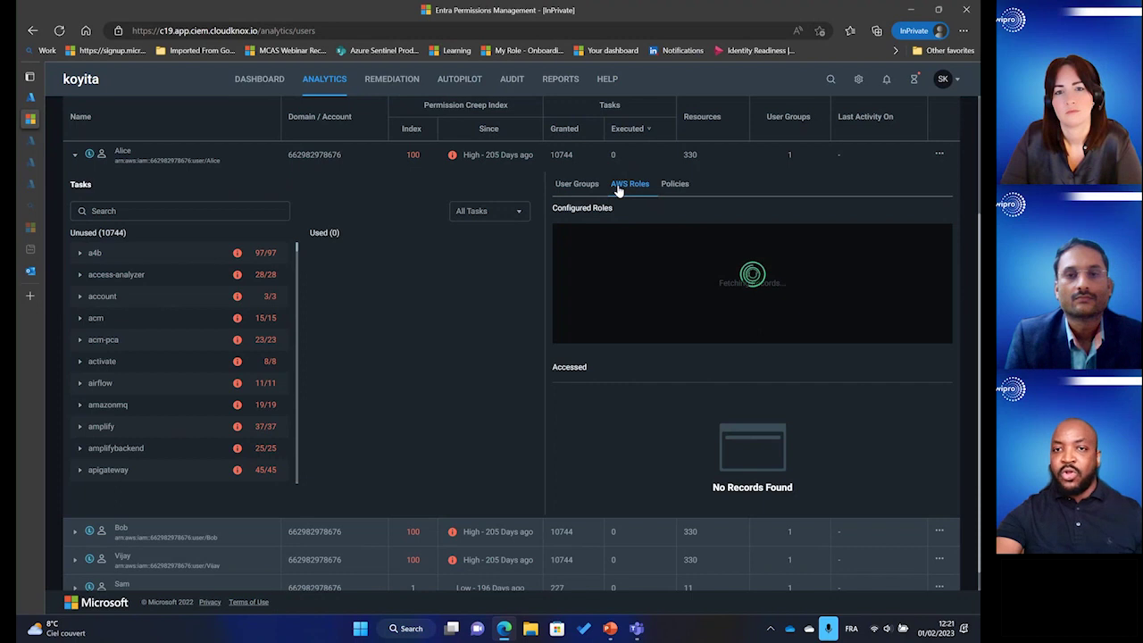
left_click(670, 184)
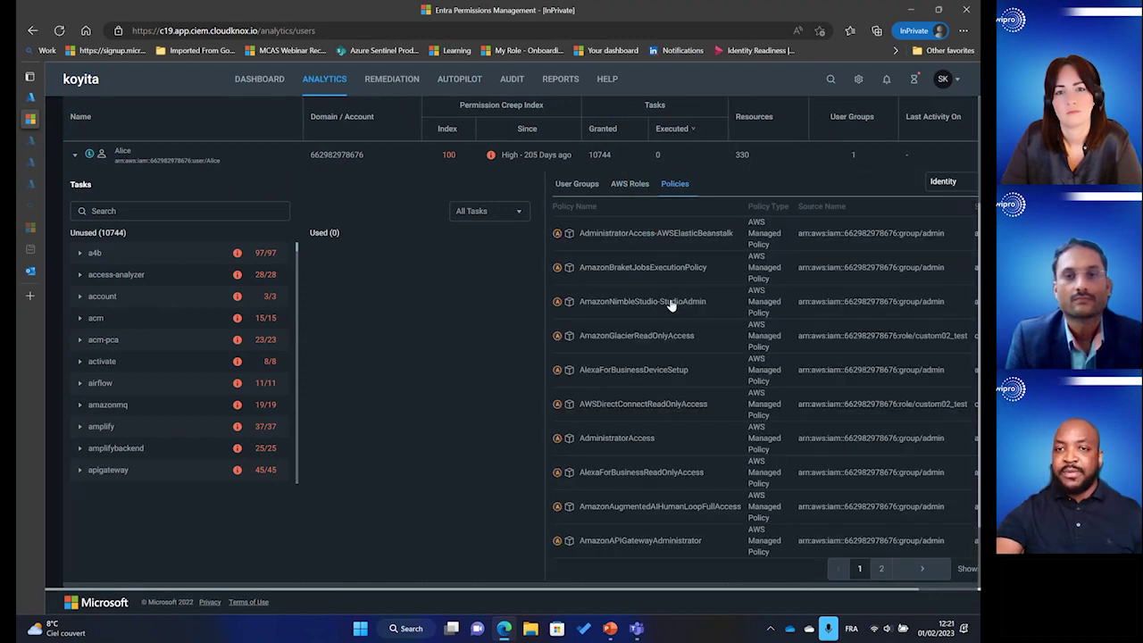
scroll(695, 323, "down", 1)
scroll(695, 317, "up", 3)
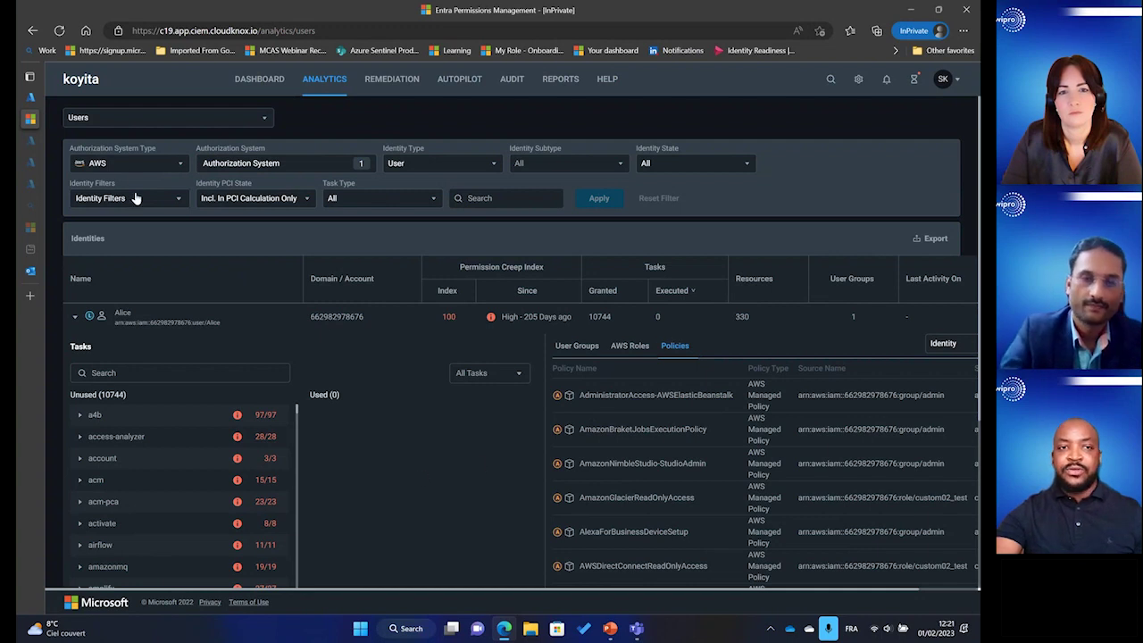
- Filter the user analytics by Azure and expand the first listed user to examine the unused and used tasks
left_click(121, 168)
left_click(104, 209)
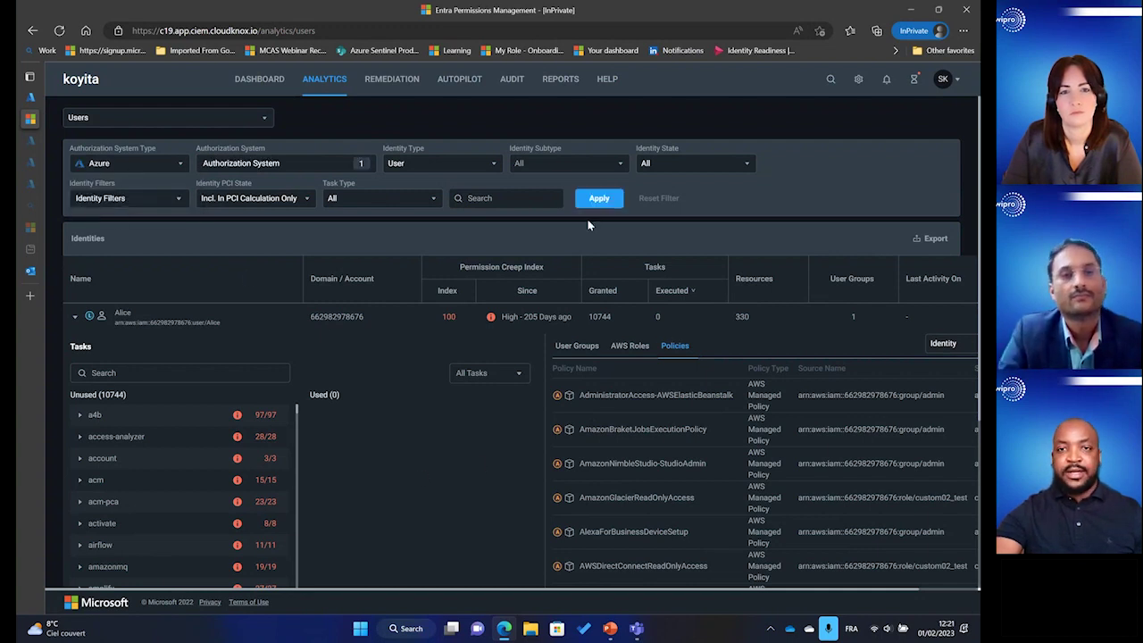
left_click(595, 199)
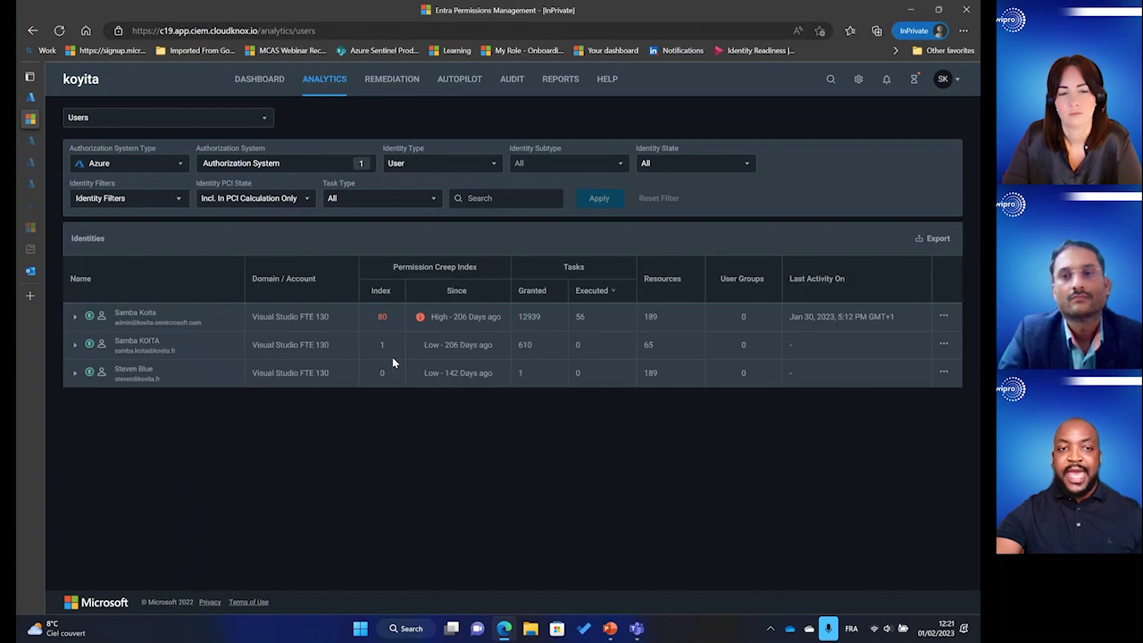
left_click(75, 317)
scroll(144, 317, "down", 3)
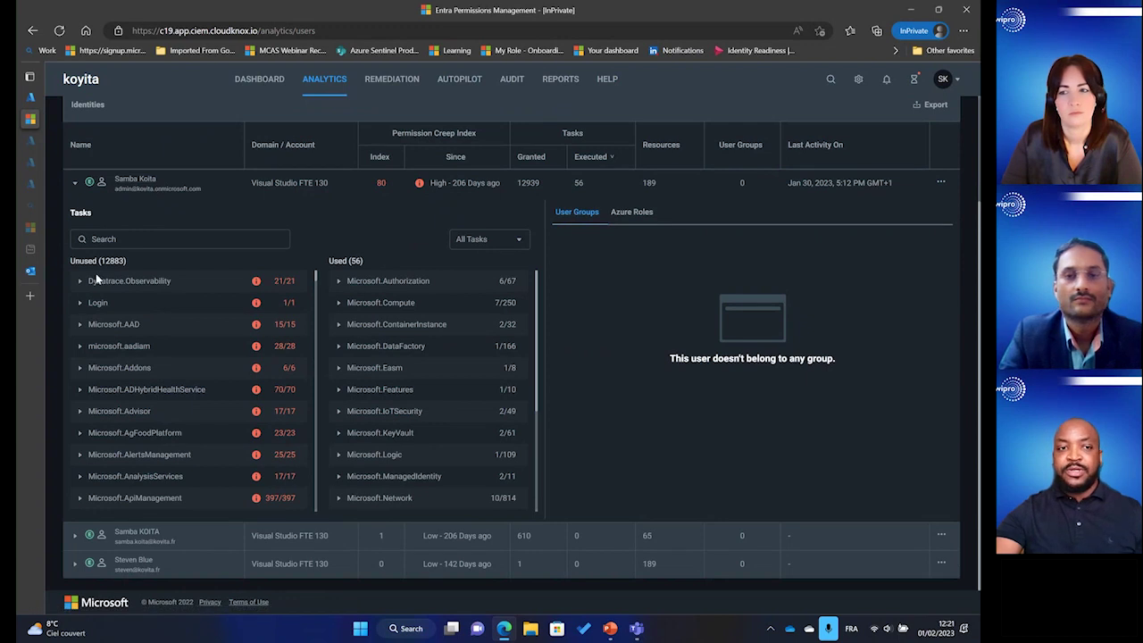
left_click_drag(99, 260, 127, 262)
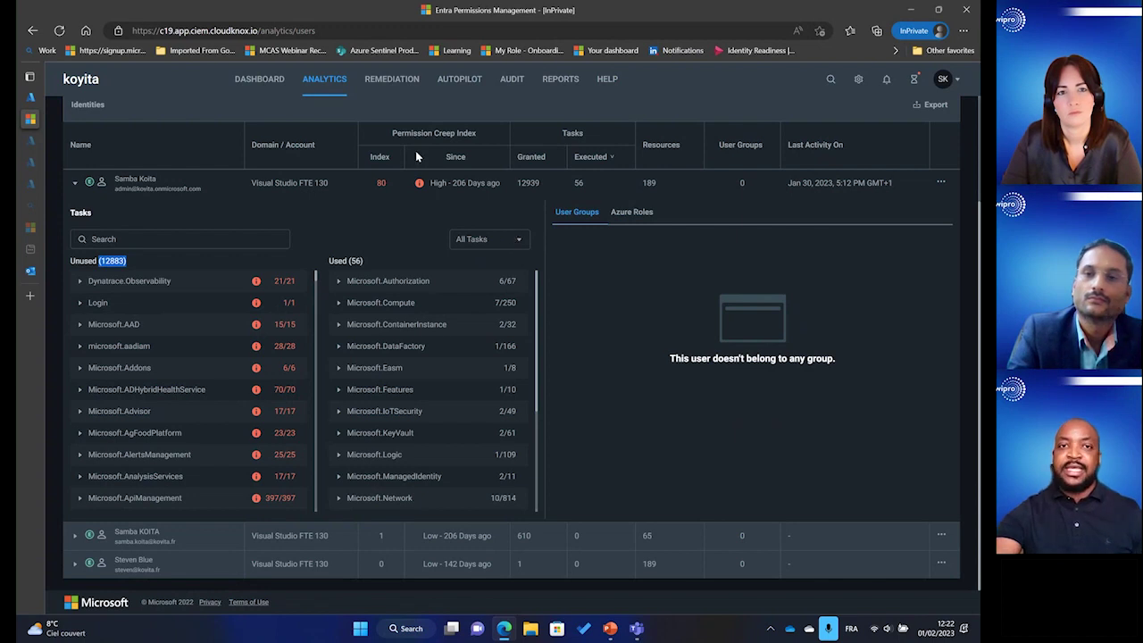
- In the Azure remediation permissions, filter by the last user in the username list and select that user to list the current roles
left_click(393, 79)
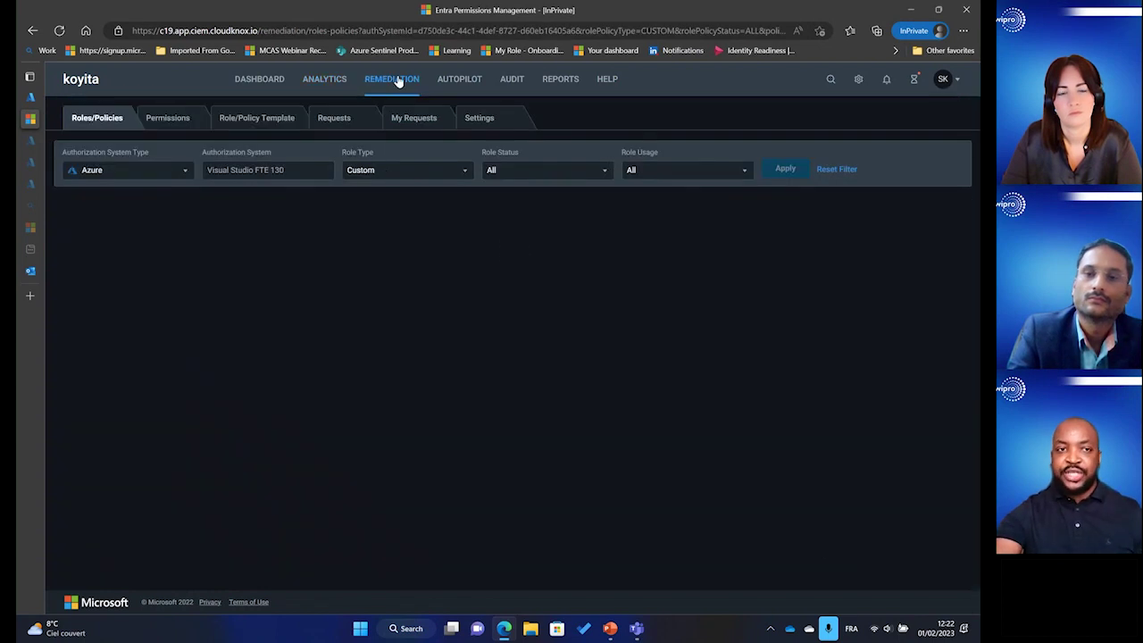
left_click(170, 127)
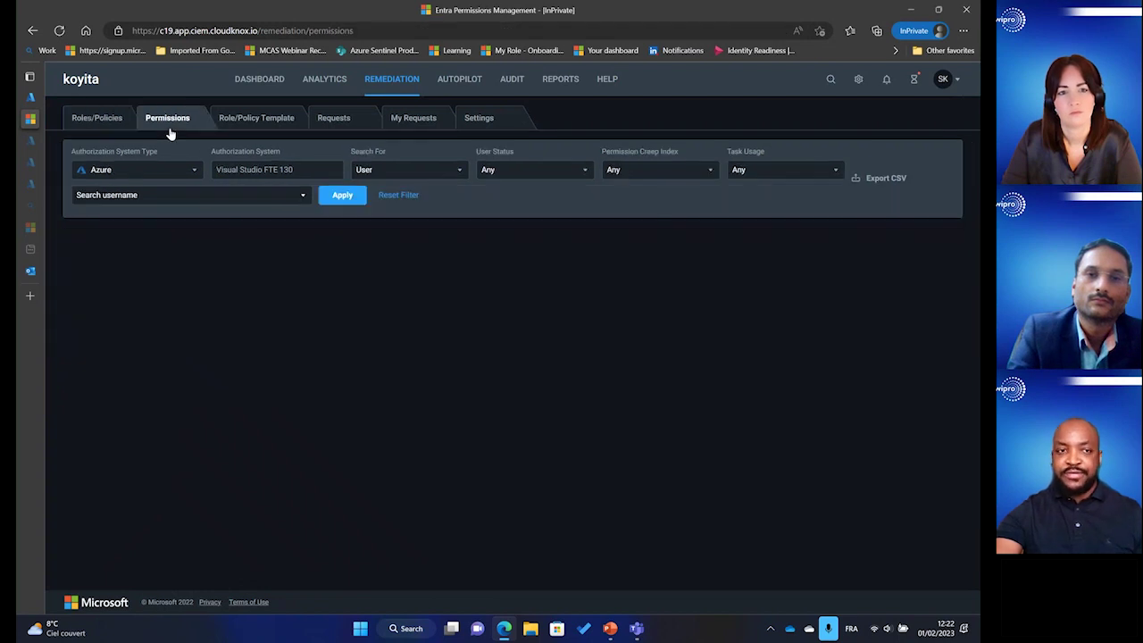
left_click(192, 198)
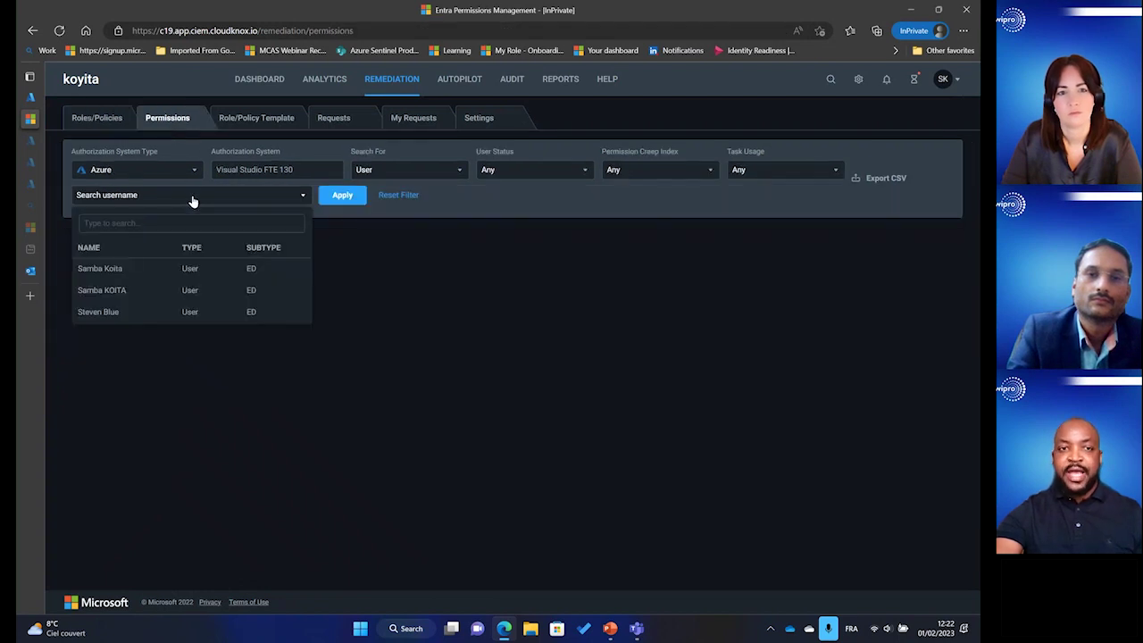
left_click(146, 312)
left_click(339, 197)
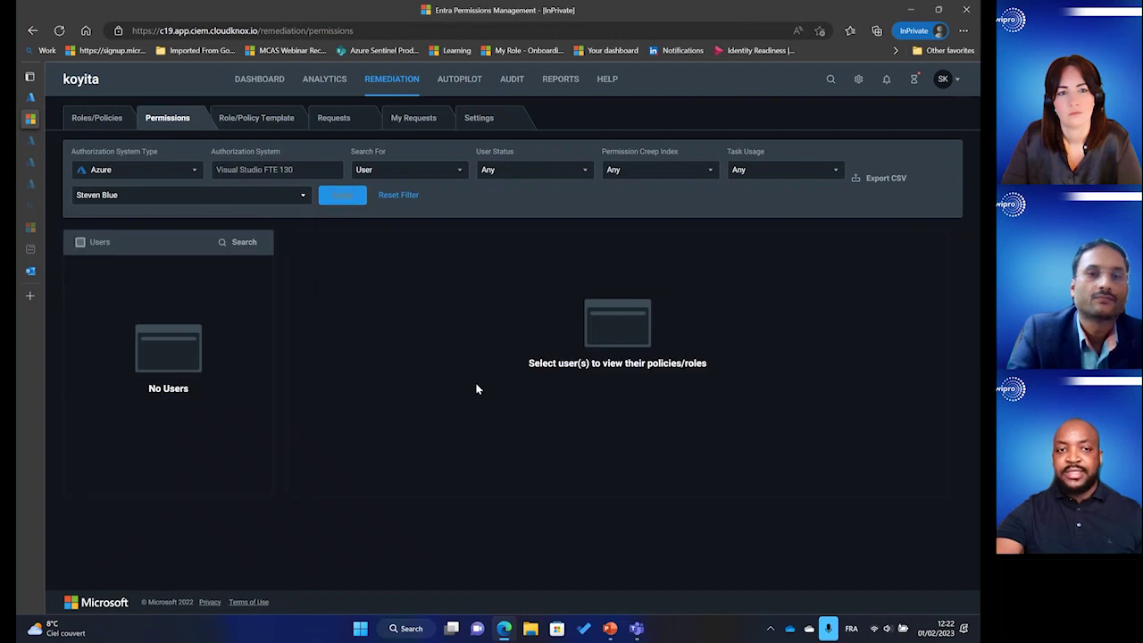
left_click(80, 265)
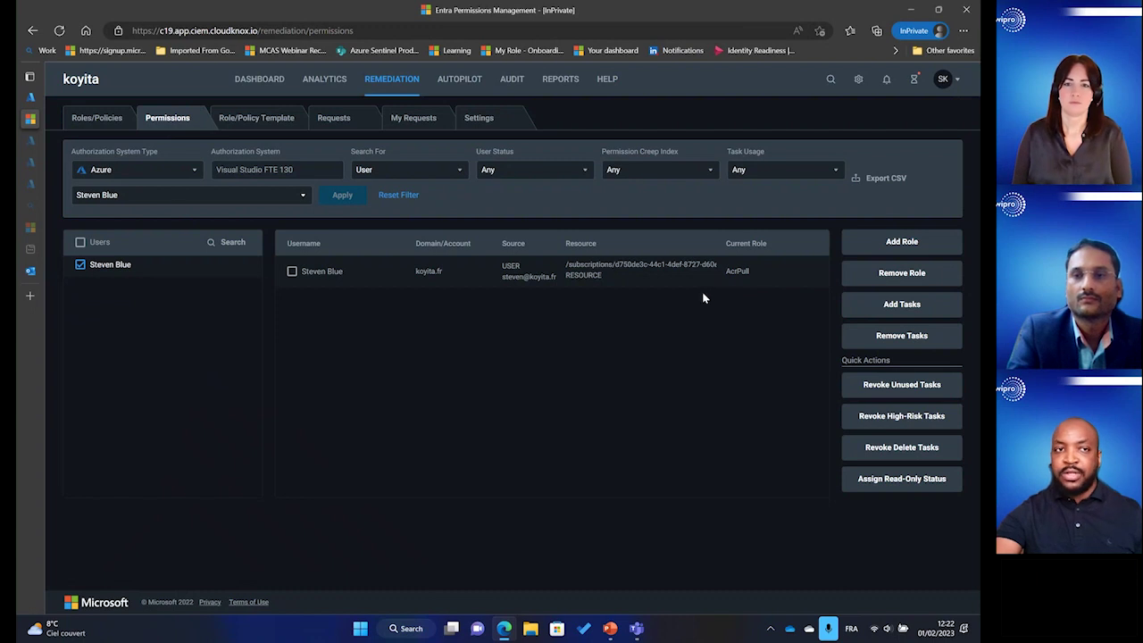
- Check the same user's Azure role assignments in the Azure portal, and return to Entra Permissions Management
left_click(31, 140)
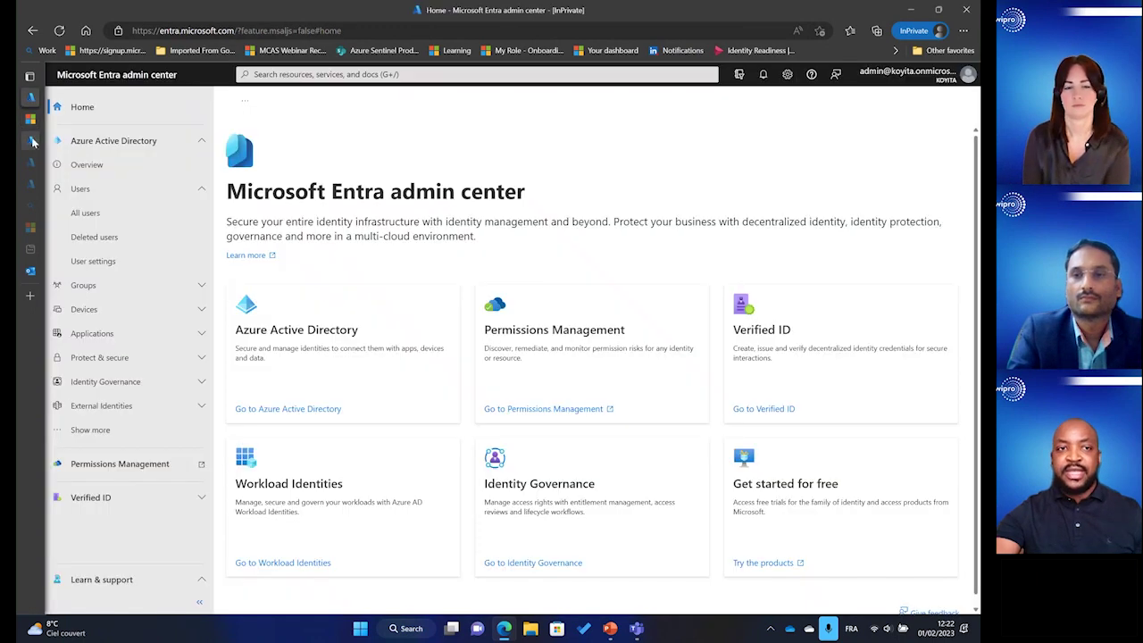
left_click(31, 140)
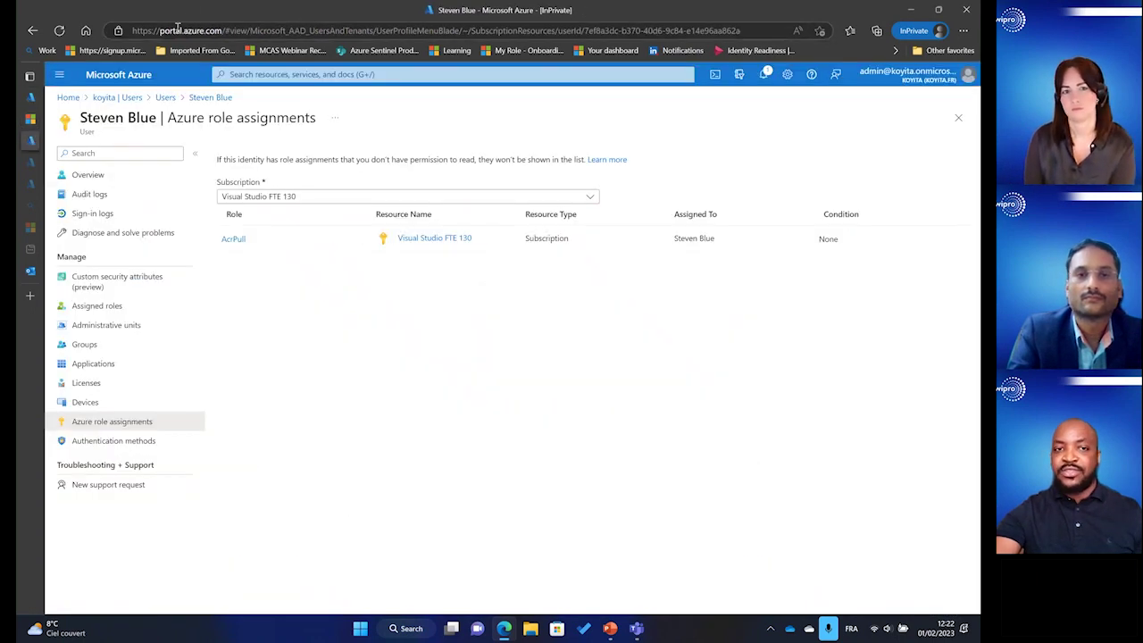
triple_click(131, 117)
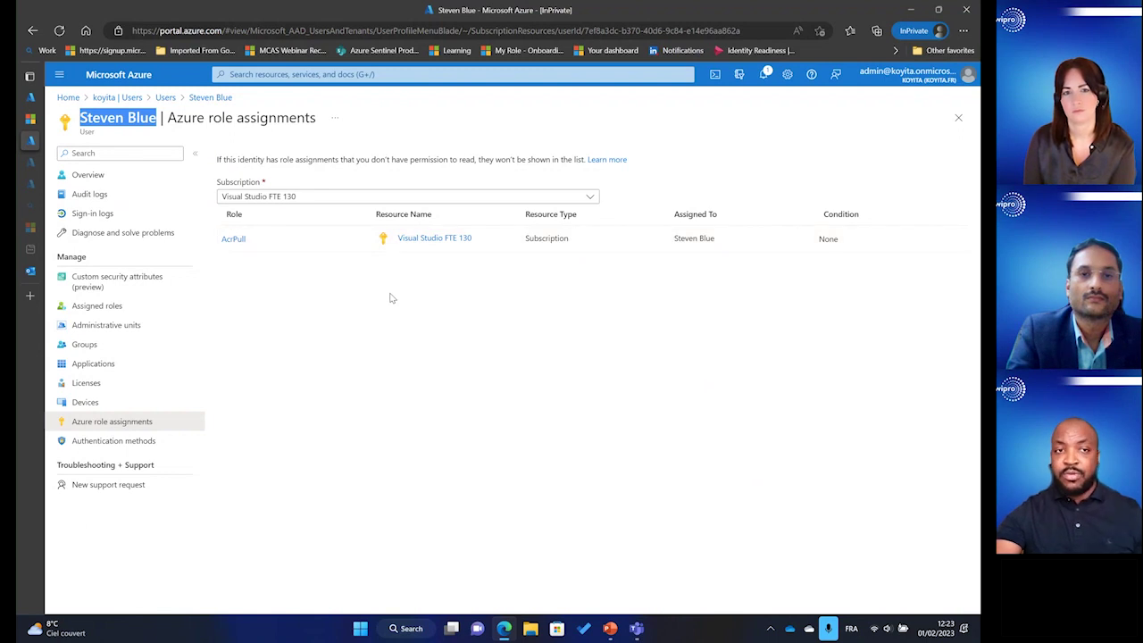
left_click(30, 120)
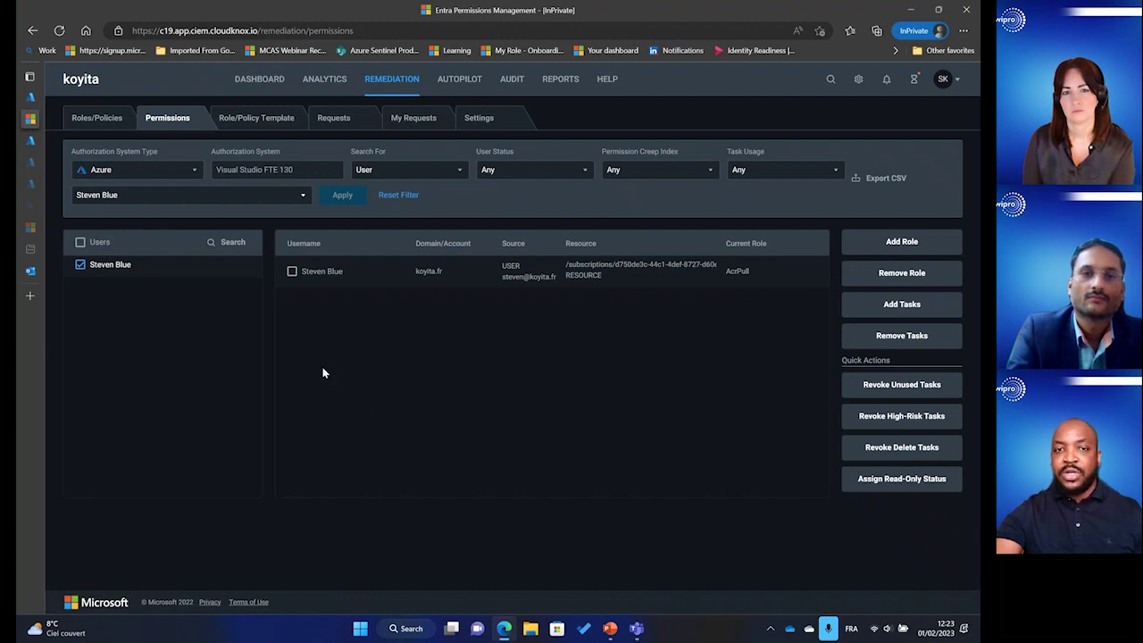
- Remove the AcrPull role from the selected user by executing the change directly, and check the active Entra tasks
left_click(292, 273)
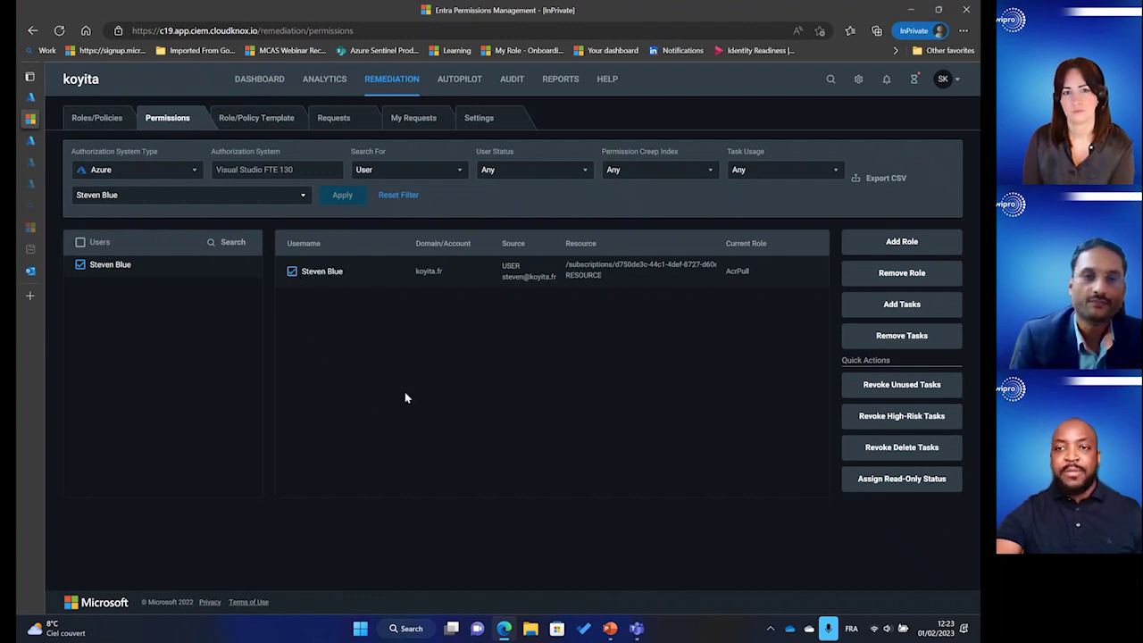
left_click(901, 277)
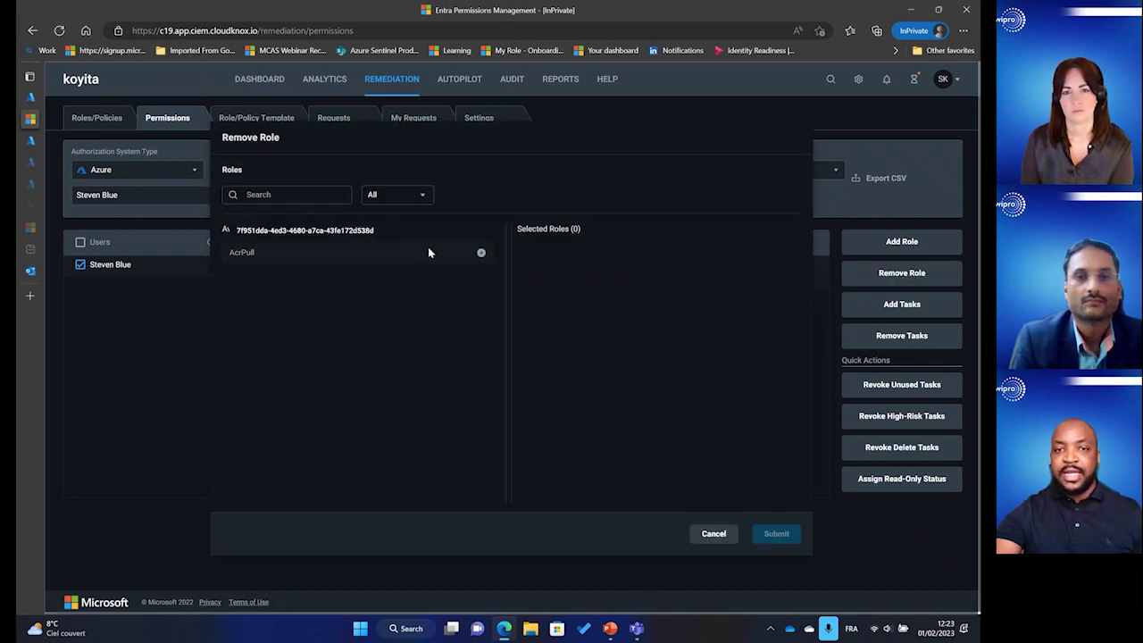
left_click(482, 253)
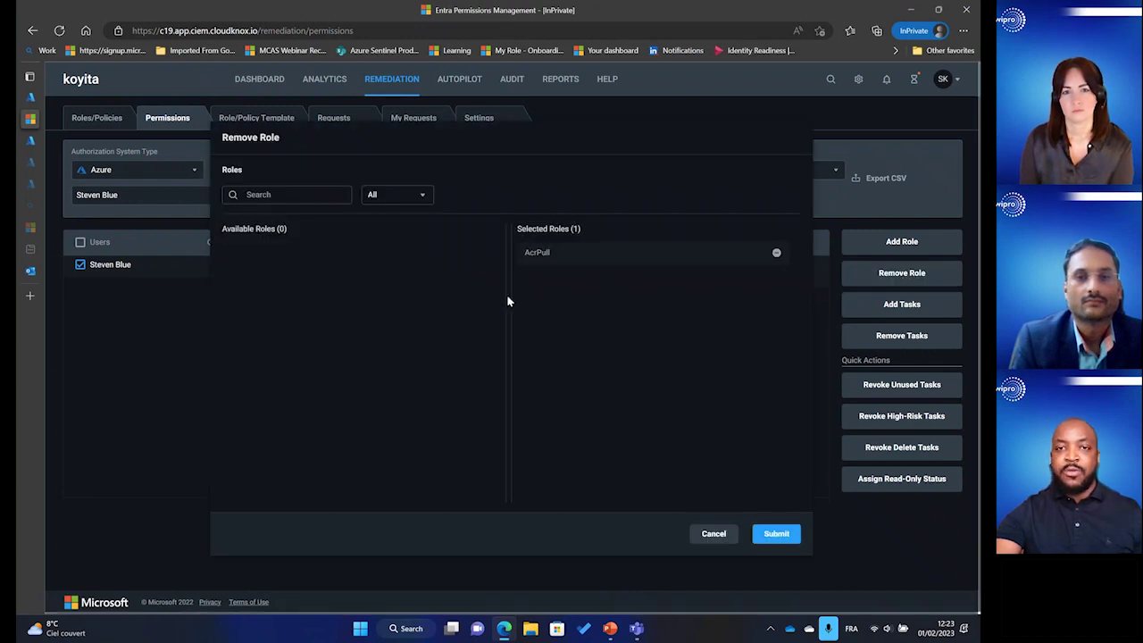
left_click(774, 534)
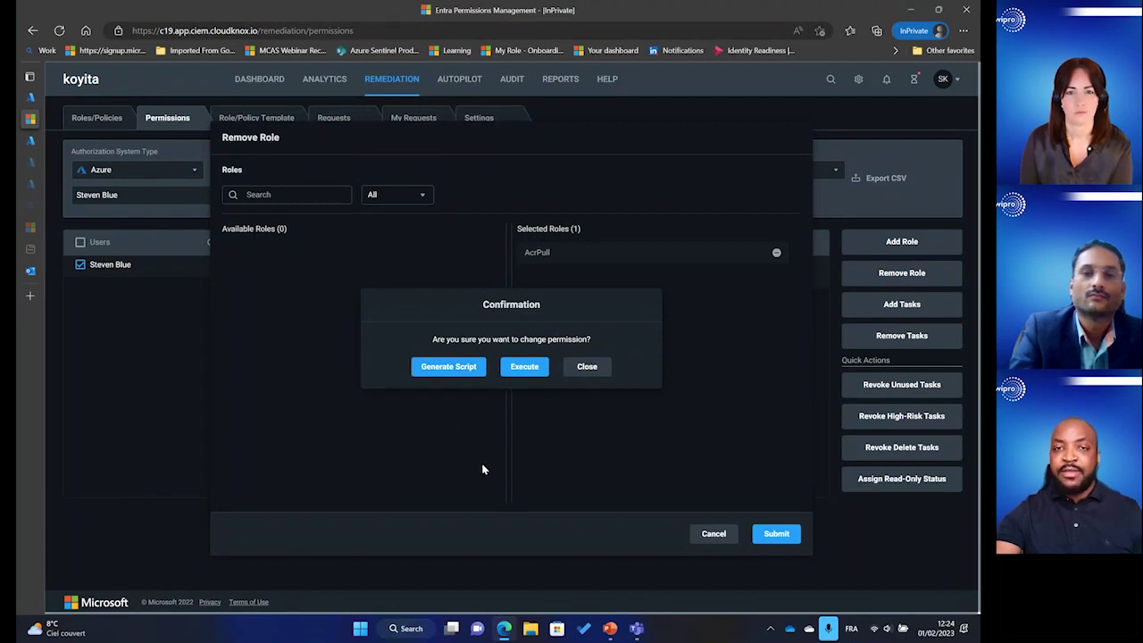
left_click(526, 368)
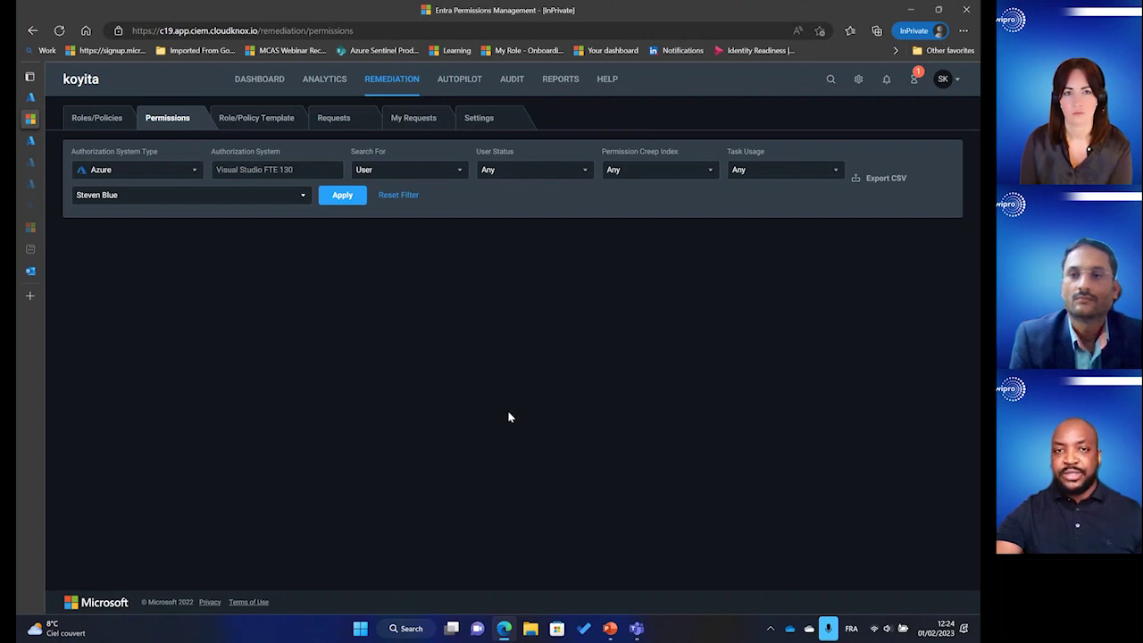
left_click(925, 79)
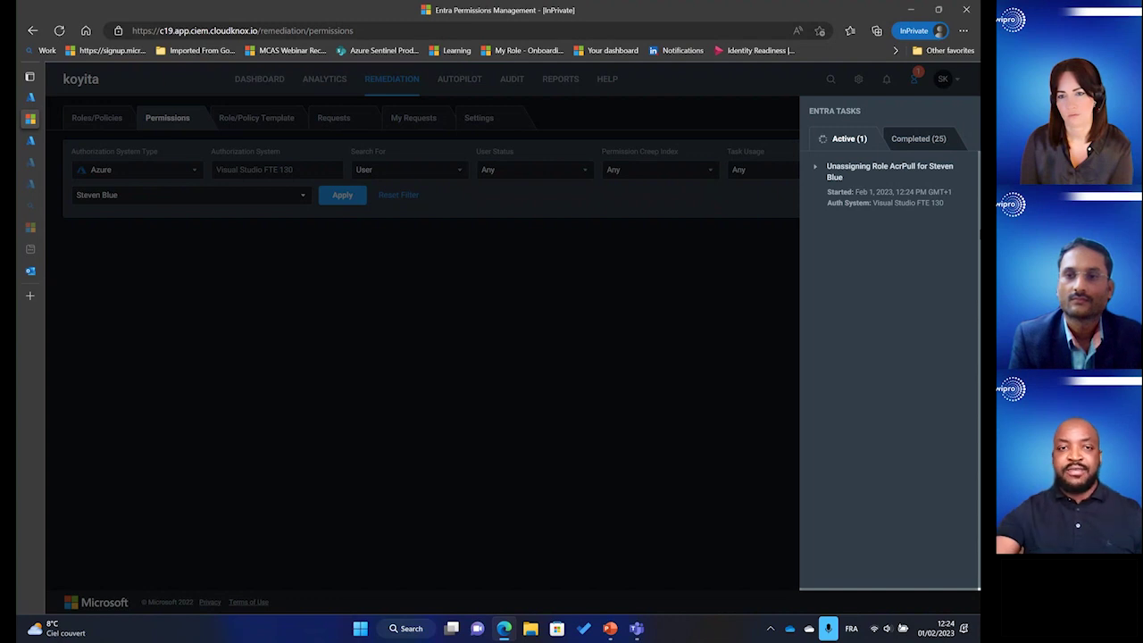
left_click(711, 309)
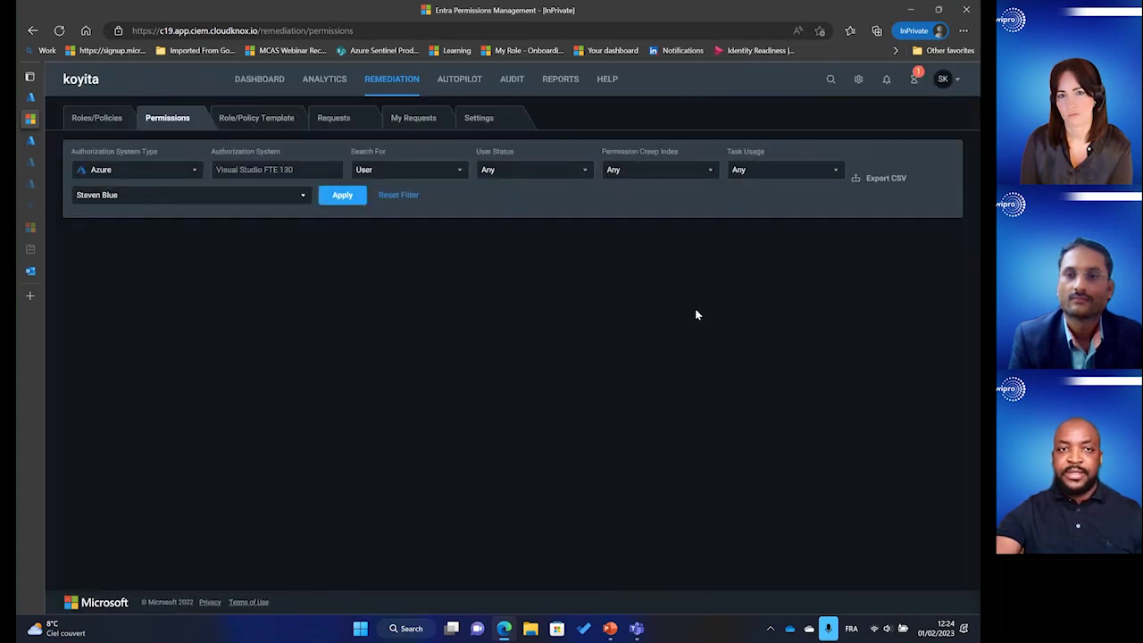
- Start a new Azure role in Visual Studio FTE 130 based on the first listed user's activity over 90 days, and continue to the tasks
left_click(89, 124)
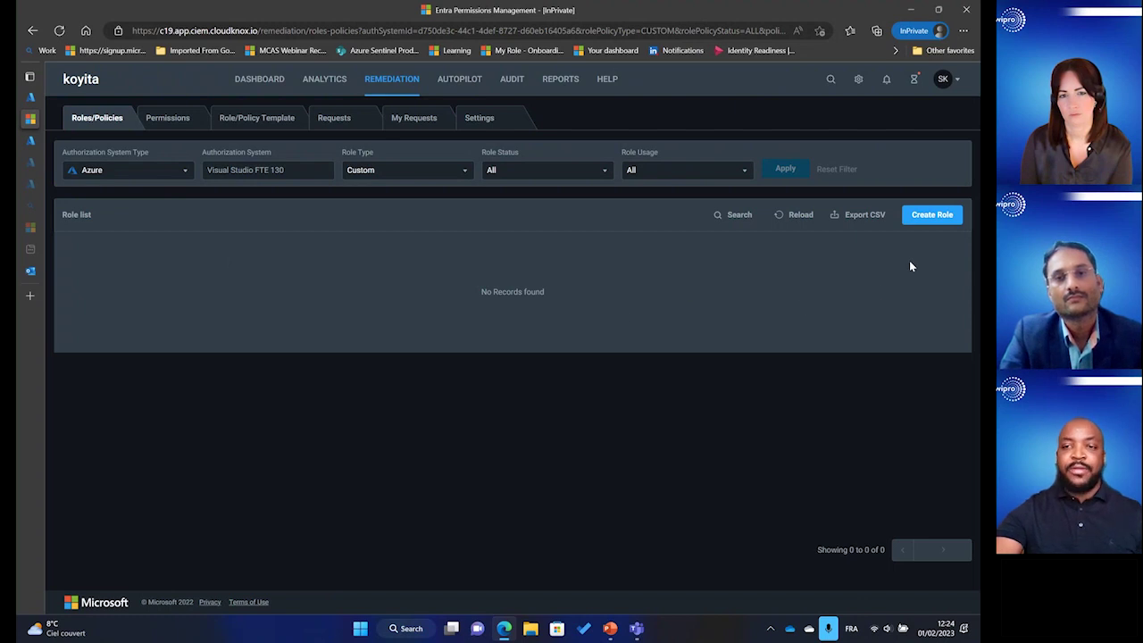
left_click(930, 217)
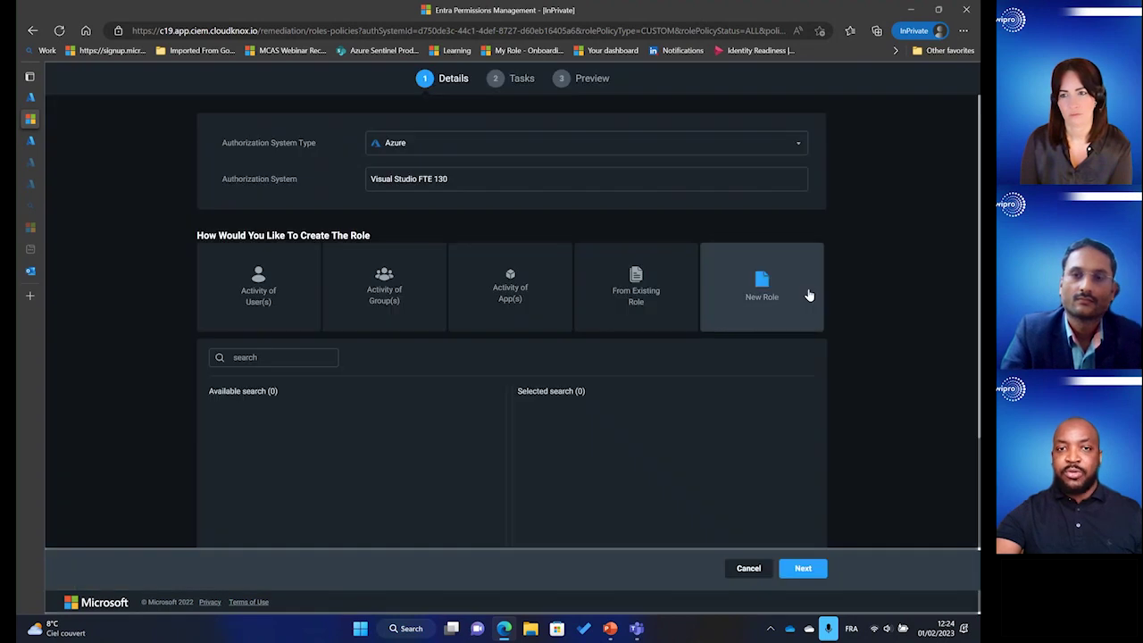
left_click(431, 184)
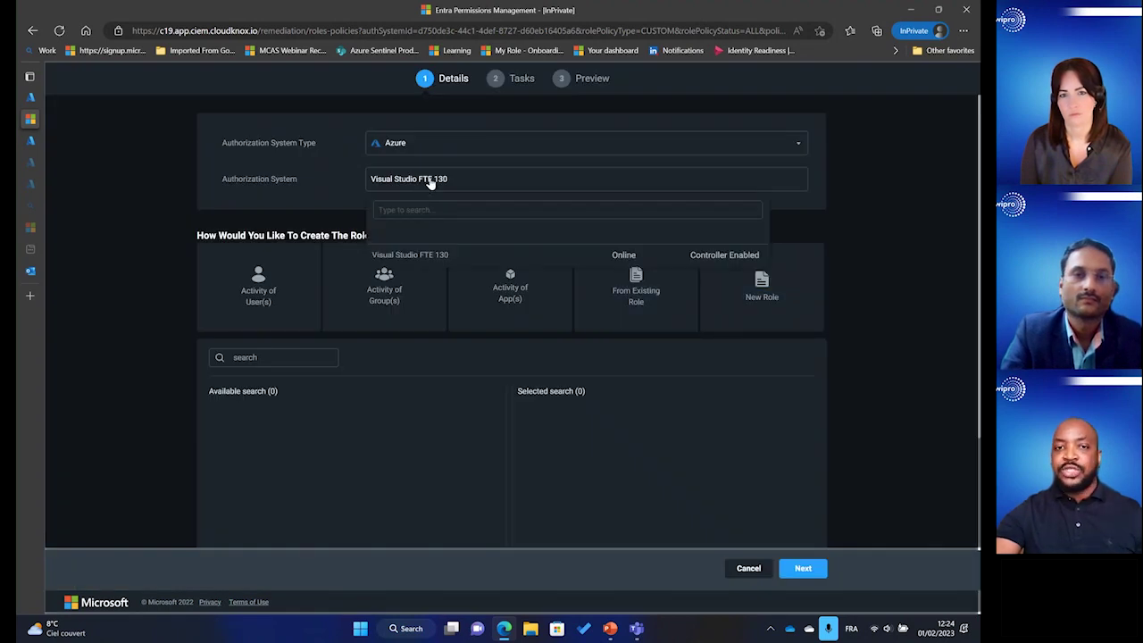
left_click(432, 256)
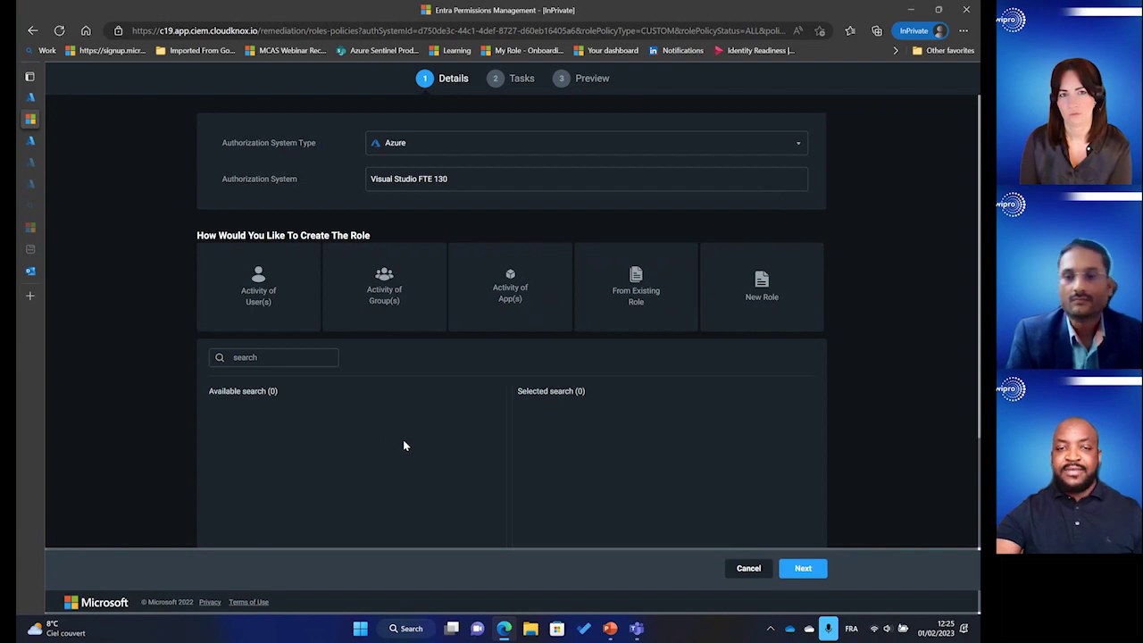
left_click(270, 308)
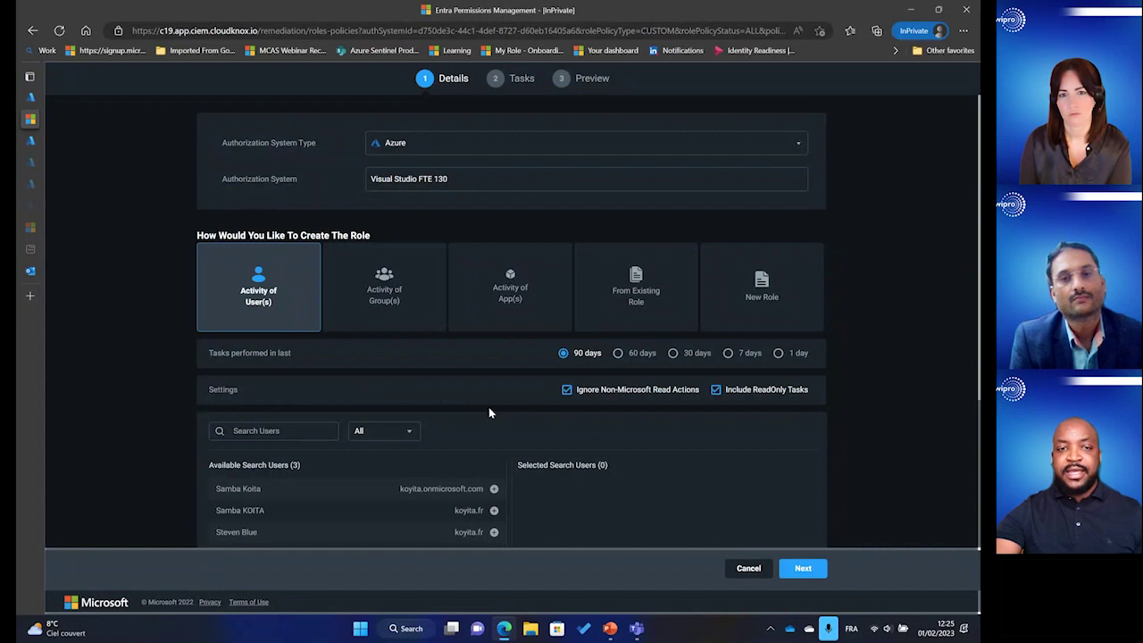
scroll(490, 410, "down", 1)
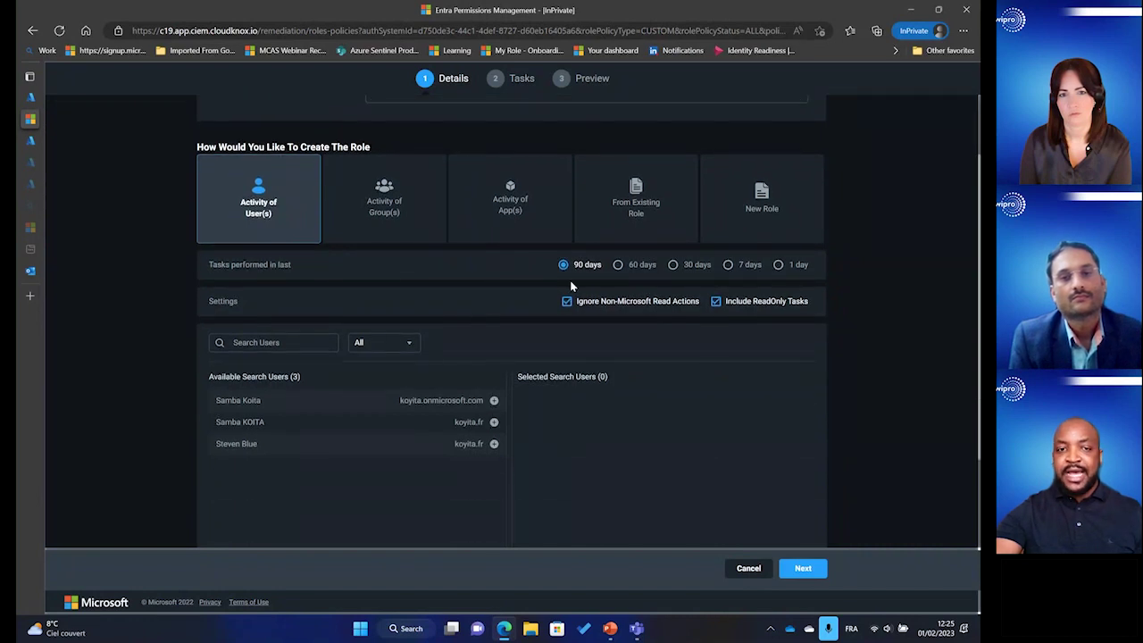
left_click(494, 400)
scroll(540, 411, "down", 1)
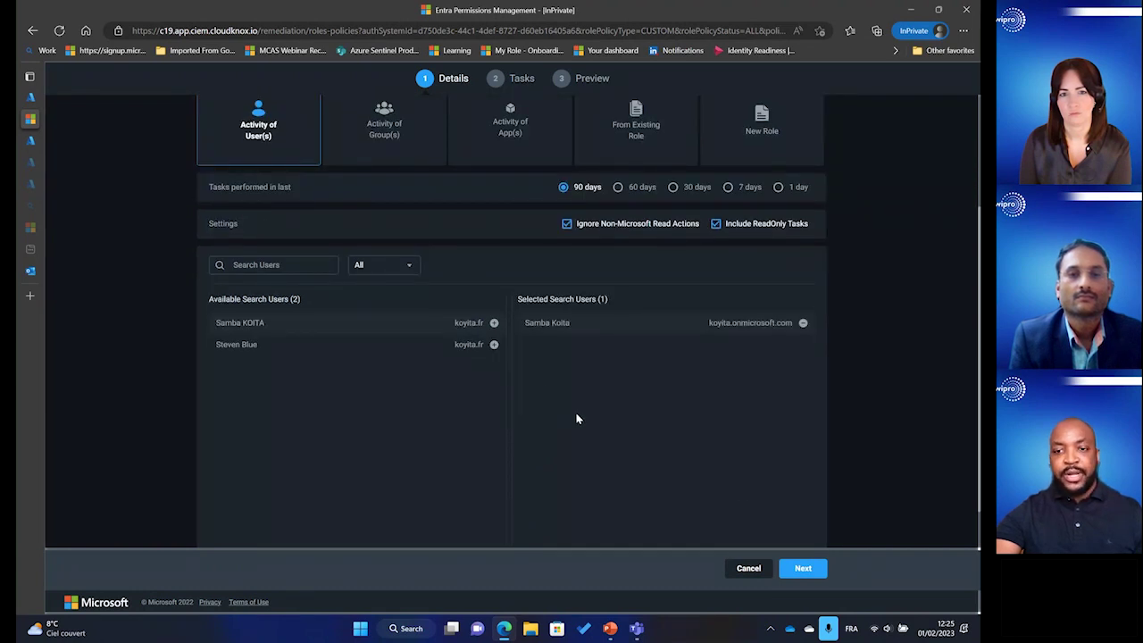
left_click(807, 576)
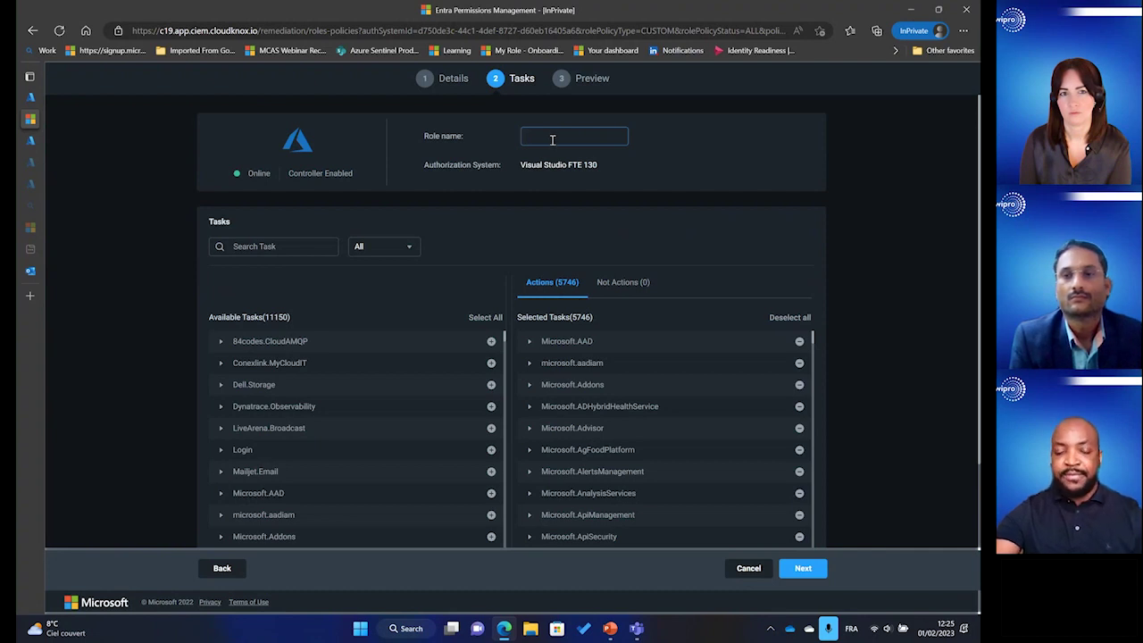
- Name the new role perm01, keep the preselected tasks and continue to the preview
type("erm")
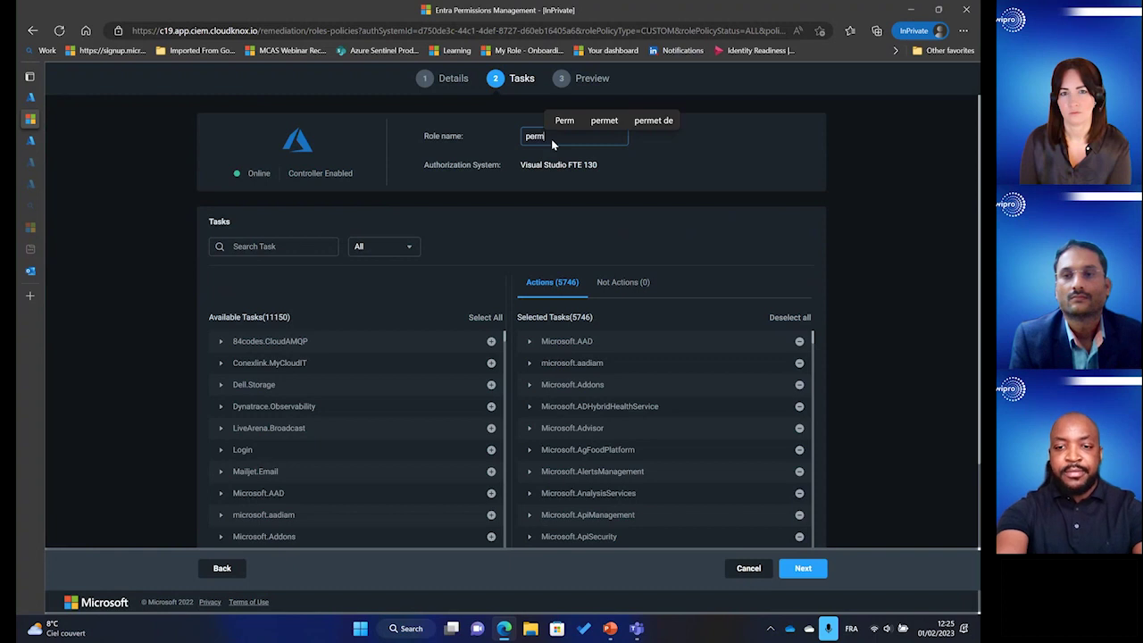
type("01")
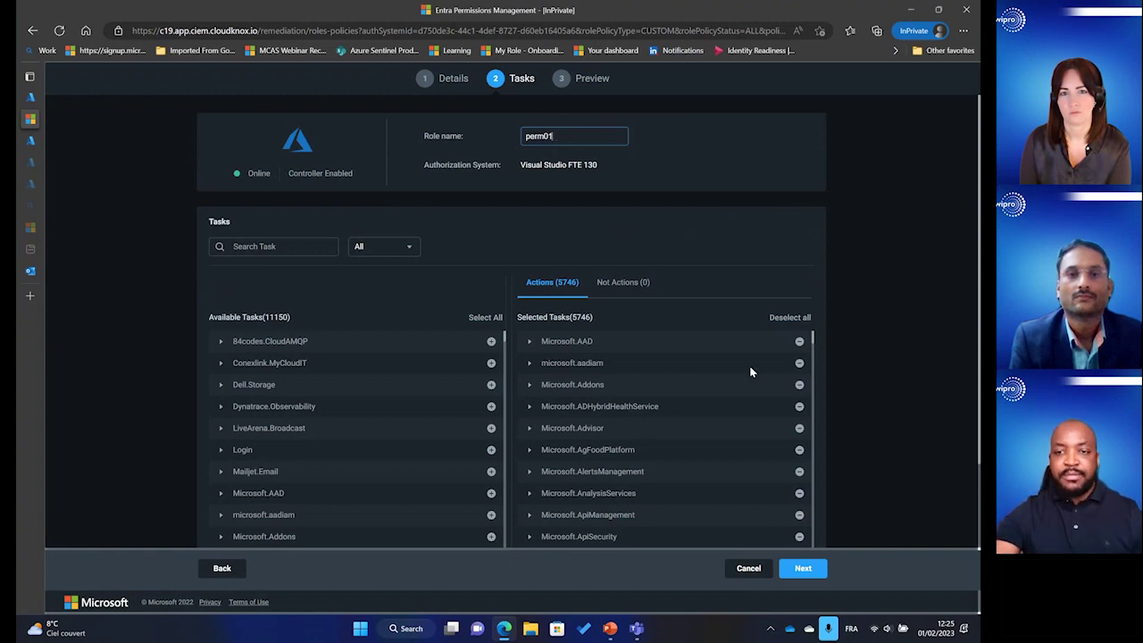
left_click(808, 565)
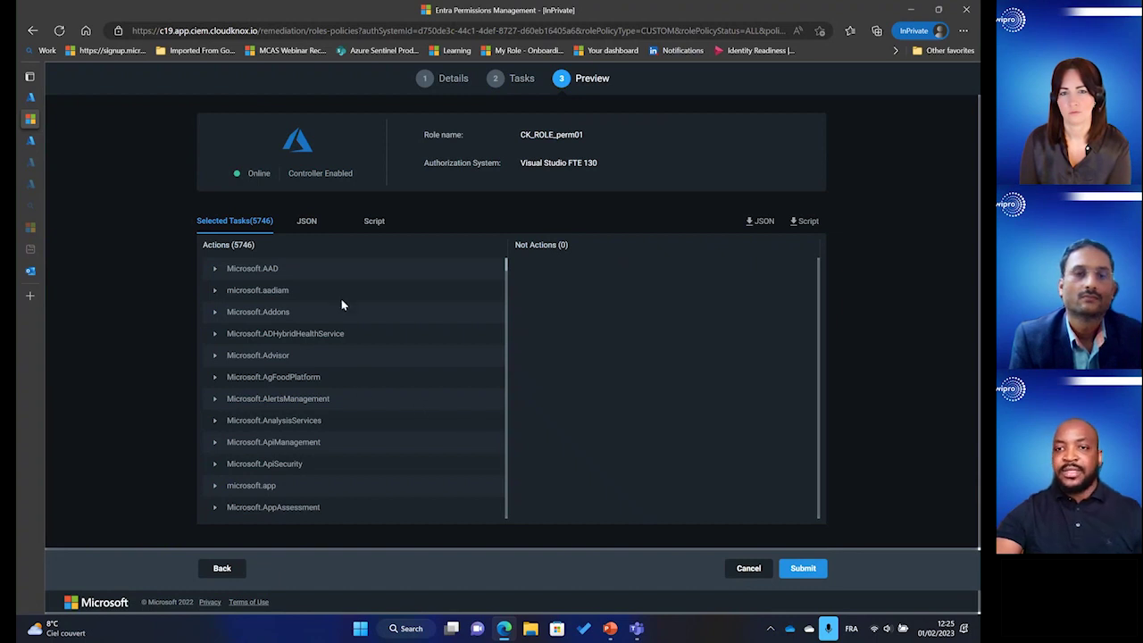
- Review the JSON and script of the new role, and submit it for creation
left_click(308, 222)
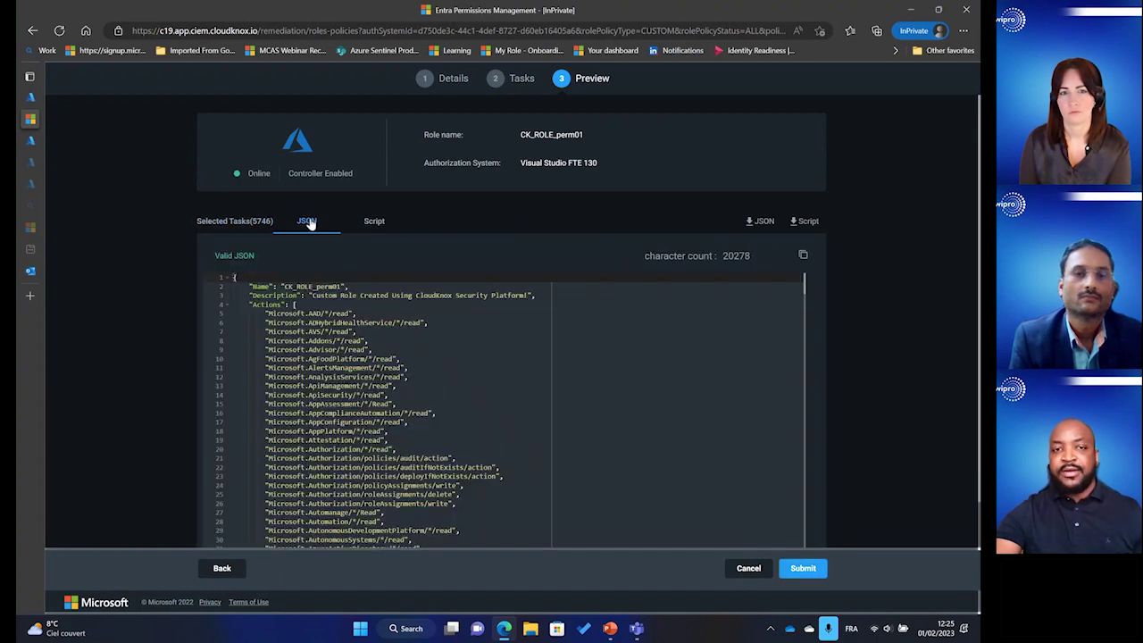
left_click(373, 222)
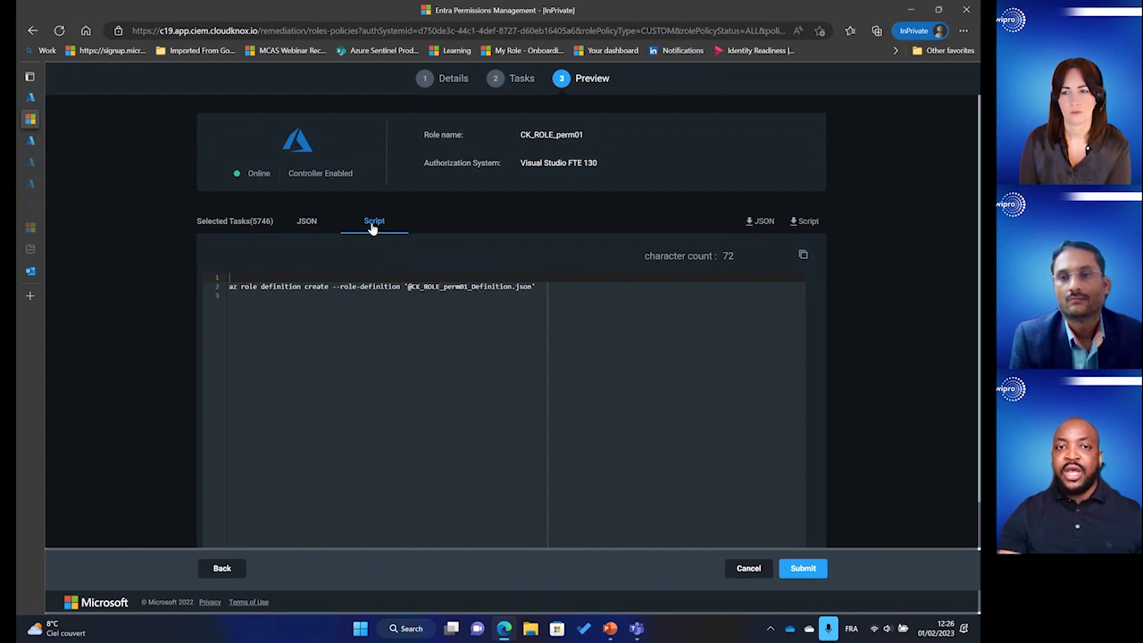
left_click_drag(357, 174, 290, 173)
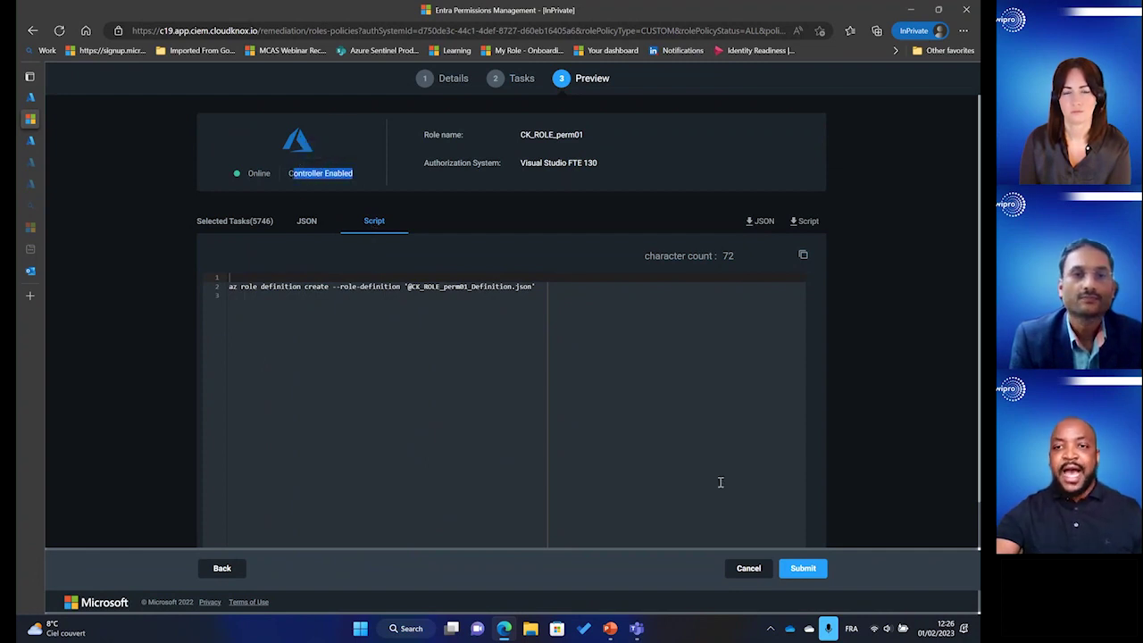
left_click(804, 572)
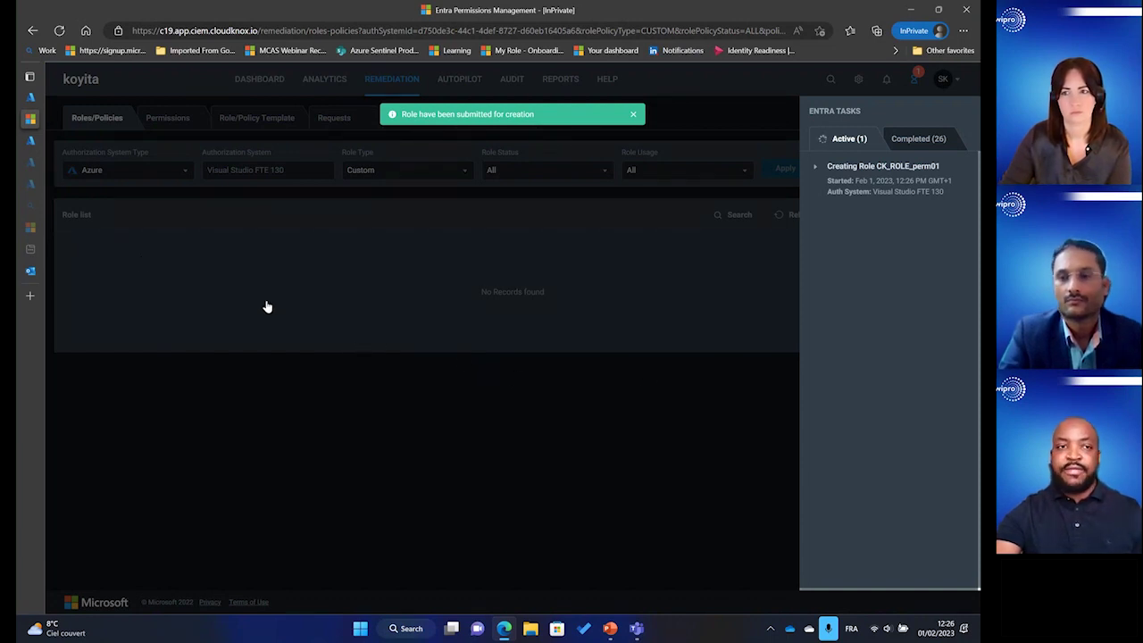
- Switch to the Azure portal, reload the remediated user's Azure role assignments to check them, and return to Entra Permissions Management
left_click(29, 141)
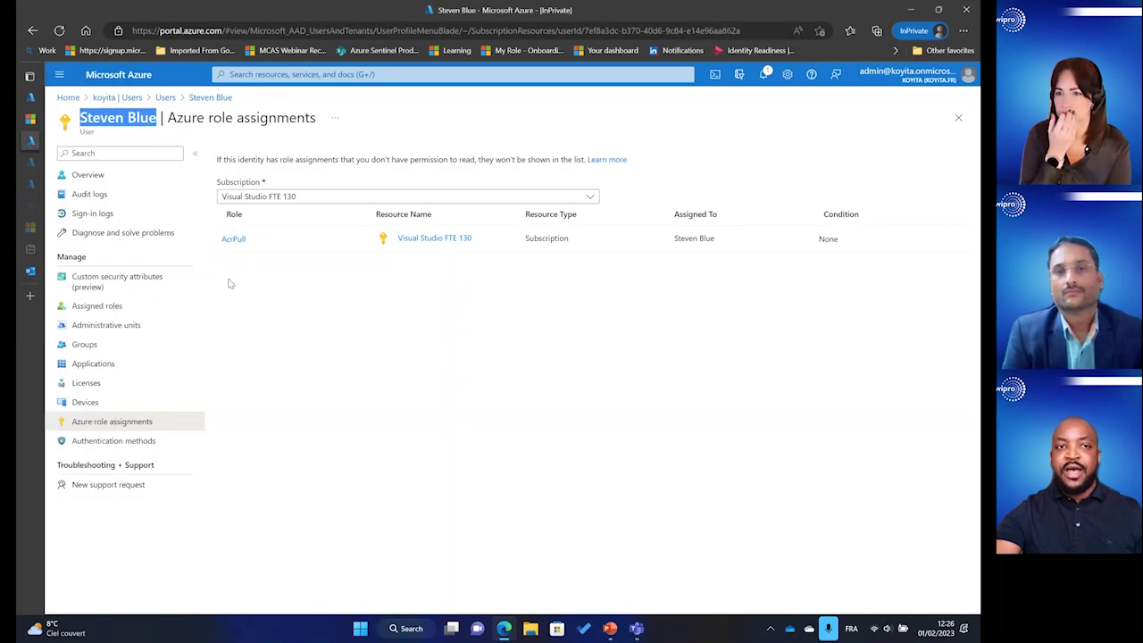
left_click(53, 89)
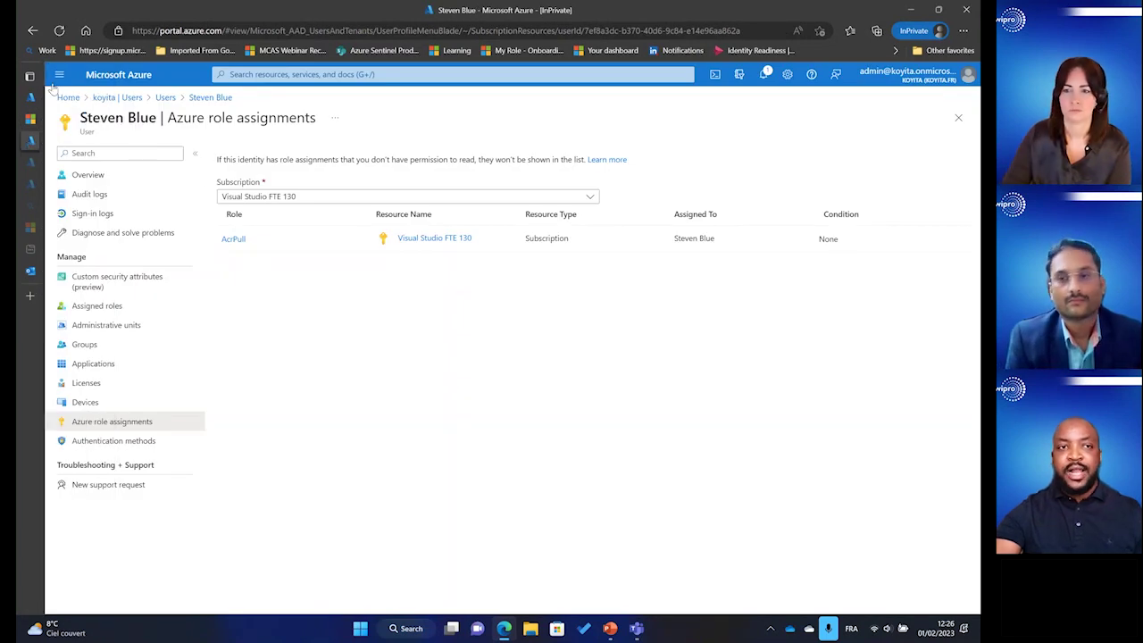
left_click(59, 32)
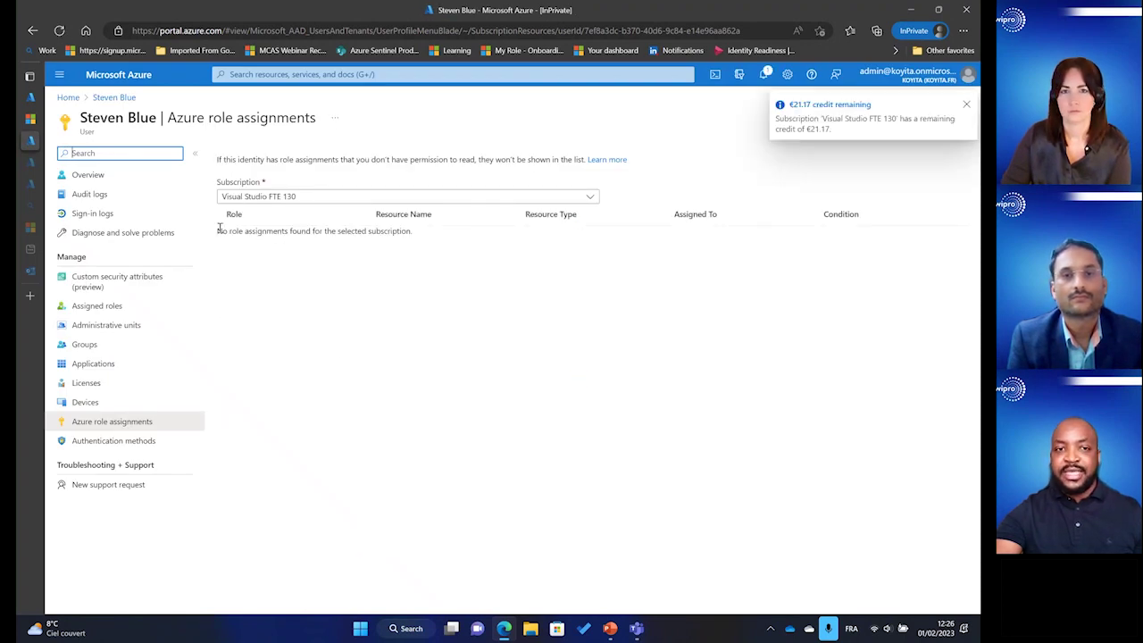
left_click_drag(221, 230, 413, 234)
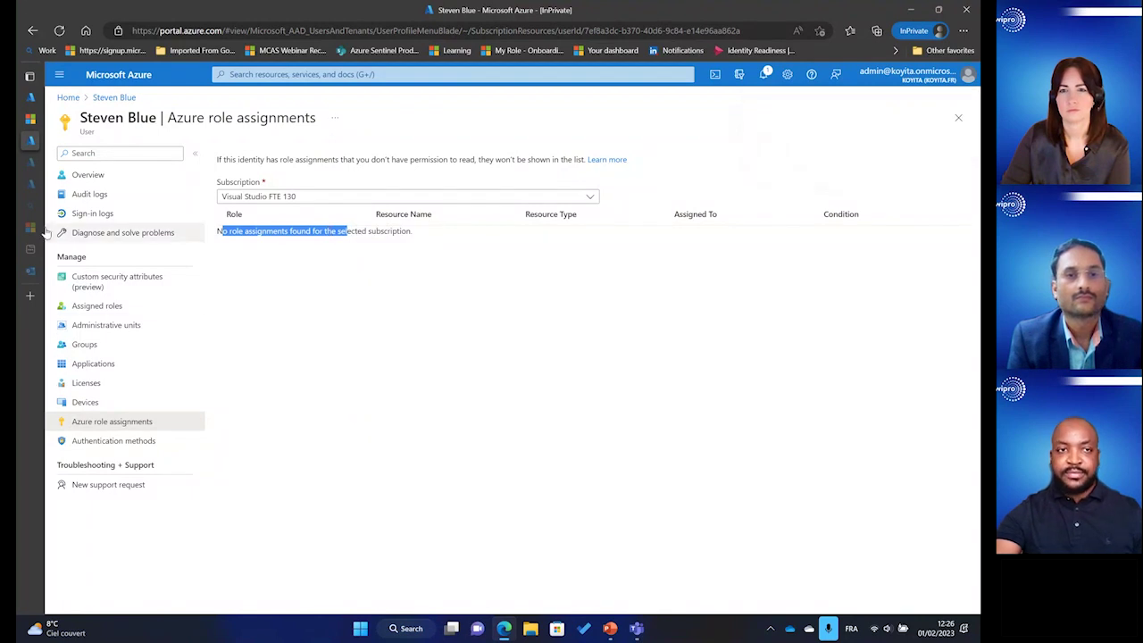
mouse_move(28, 169)
left_click(31, 120)
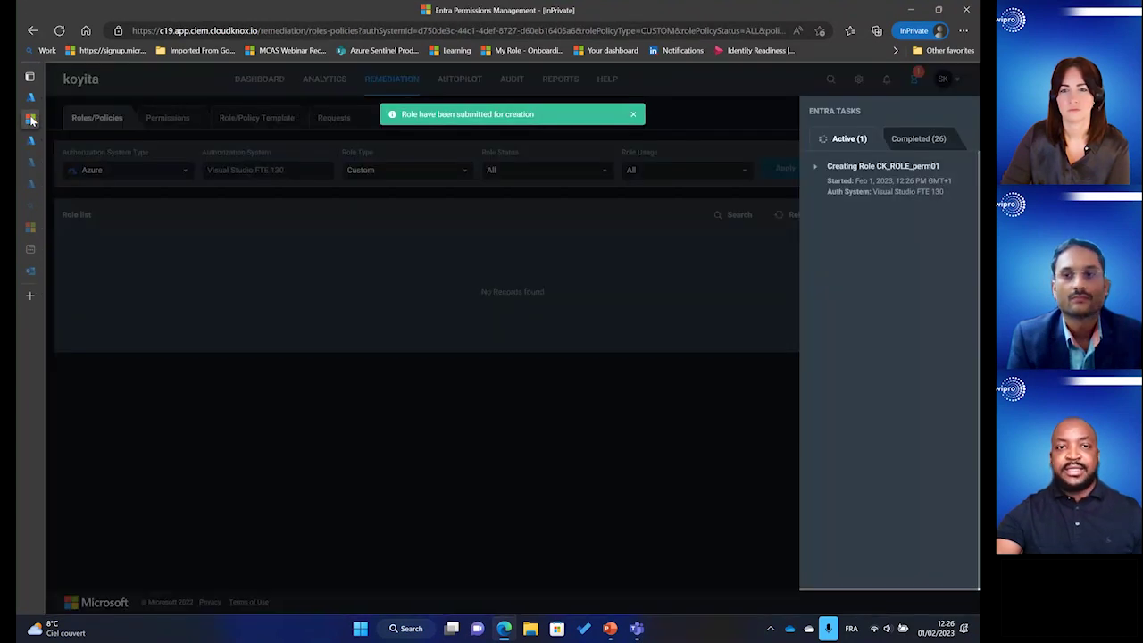
- Close the Entra tasks and the submission notice, and view the pending remediation requests
left_click(610, 351)
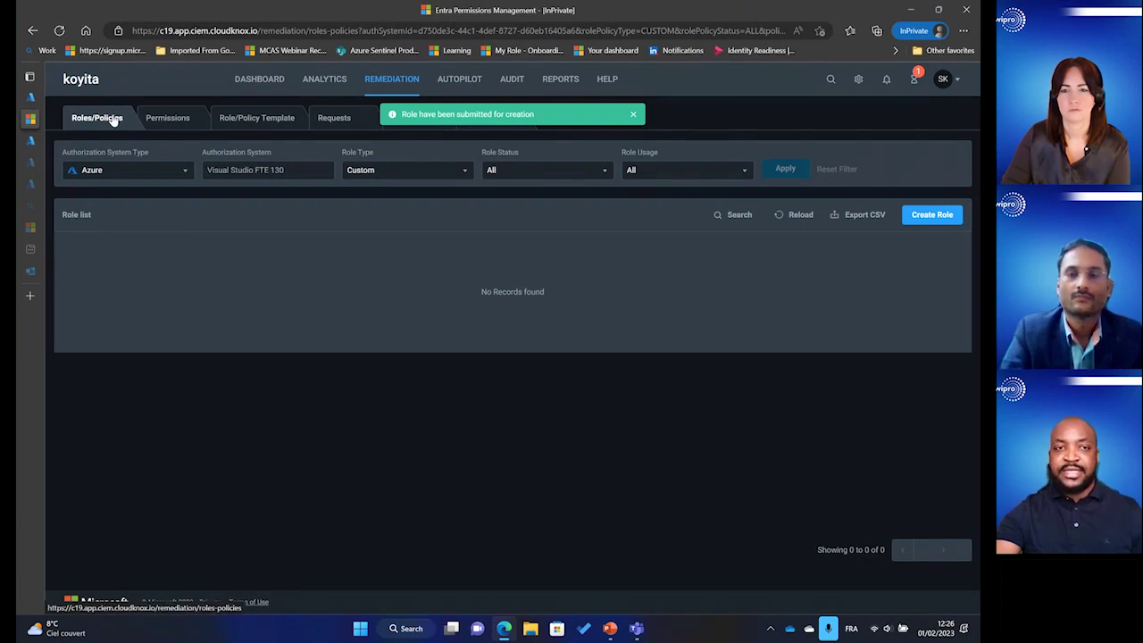
left_click(167, 119)
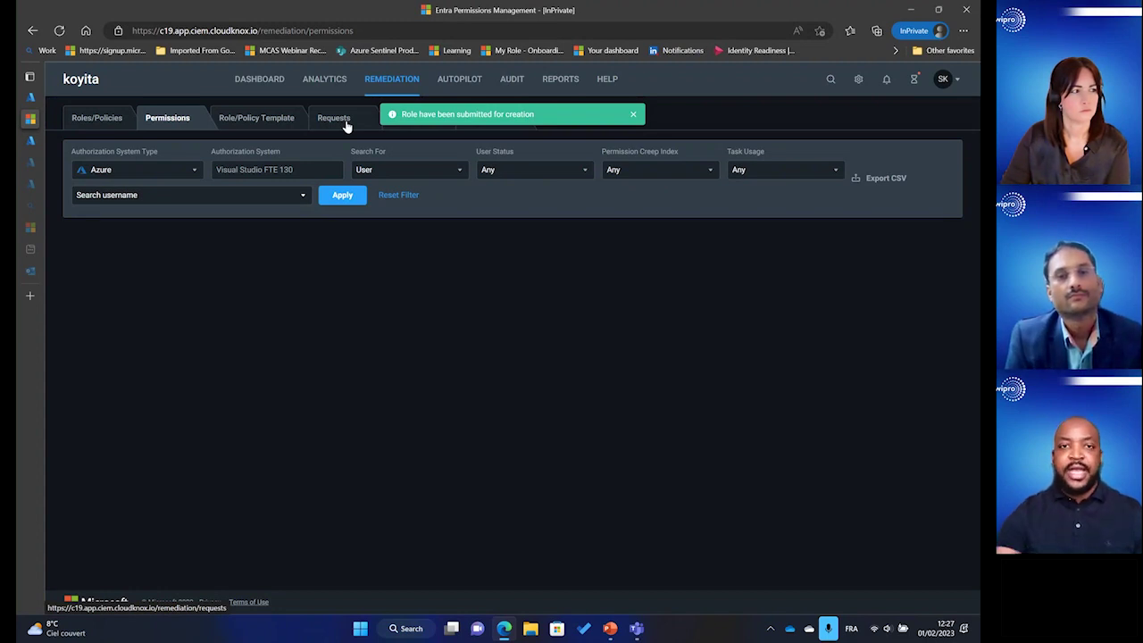
left_click(632, 116)
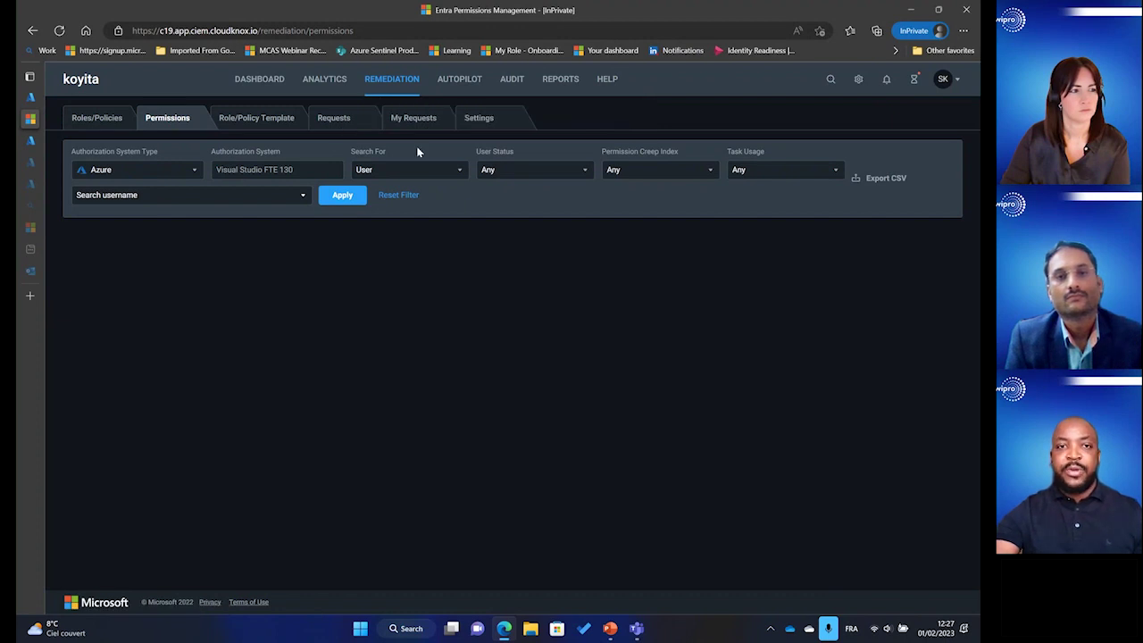
left_click(335, 120)
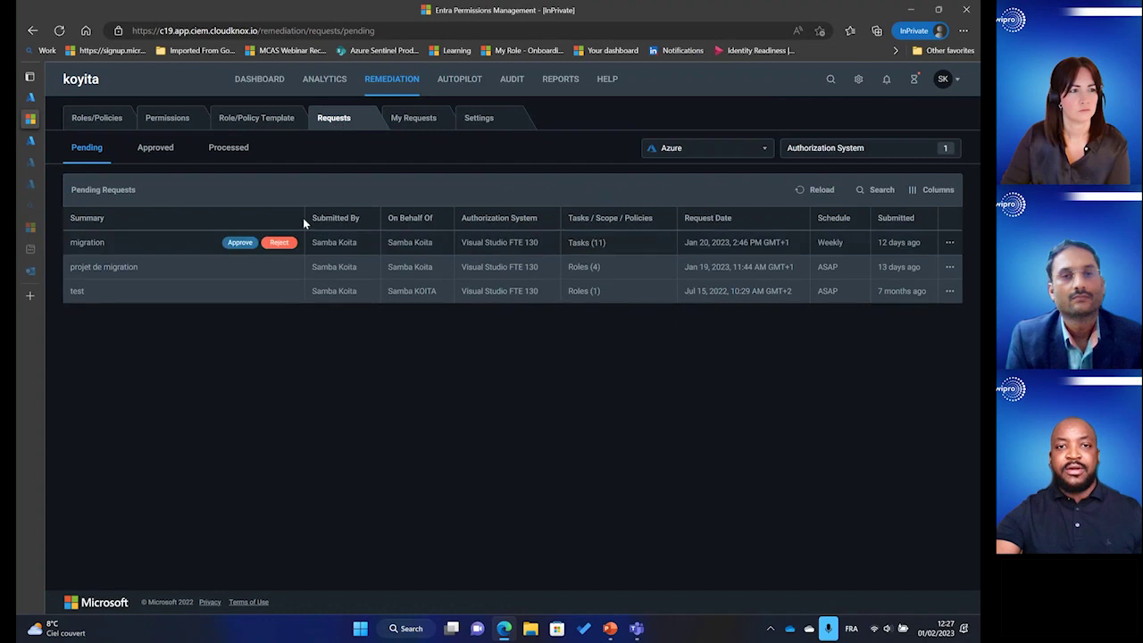
- Start a new personal Azure request for Visual Studio FTE 130, with the user whose activity defined the custom role as identity
left_click(412, 121)
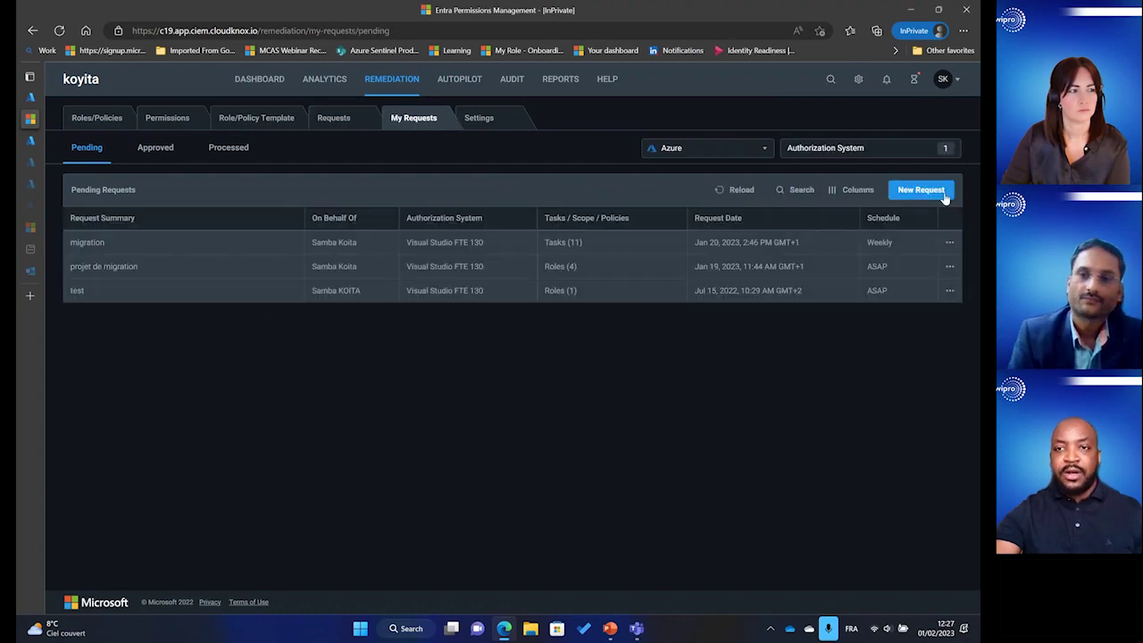
left_click(925, 189)
left_click(577, 143)
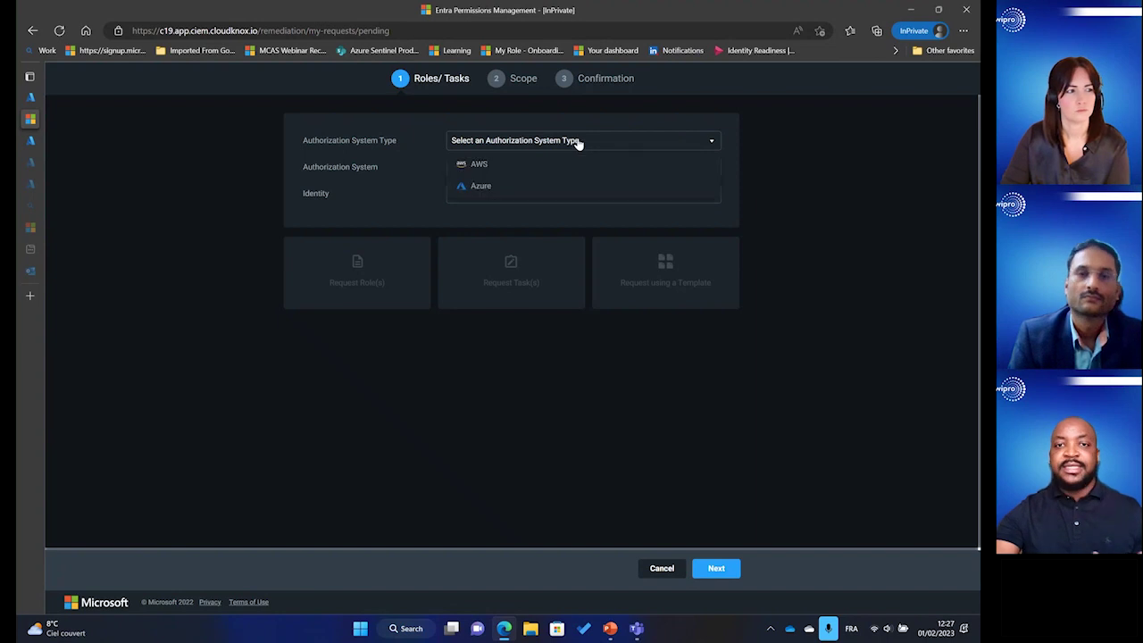
left_click(550, 186)
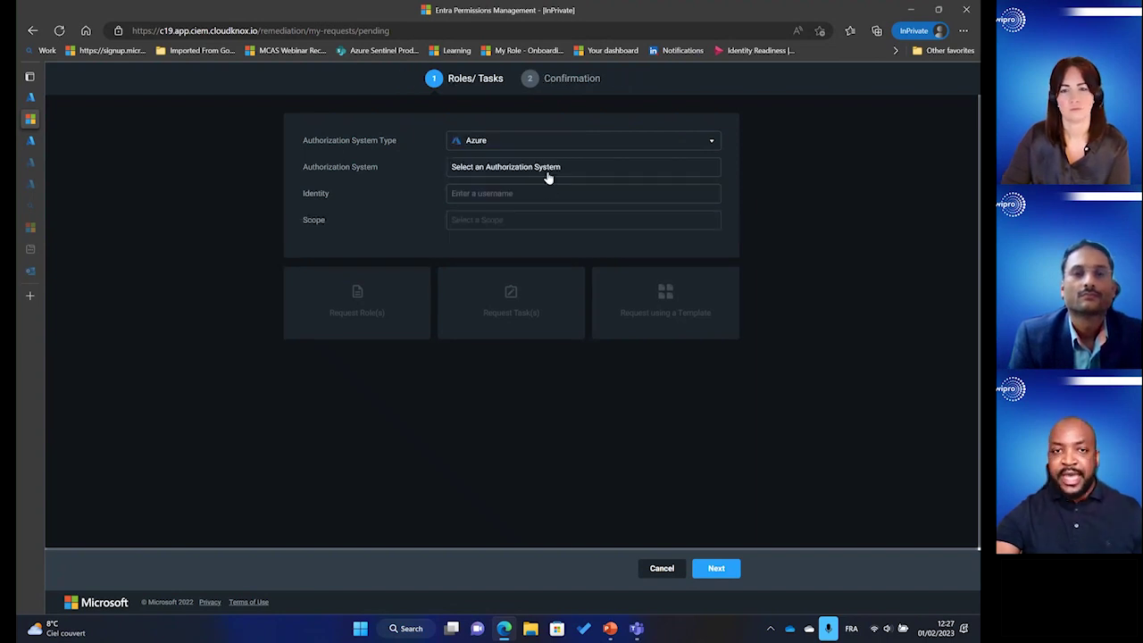
left_click(548, 173)
left_click(534, 237)
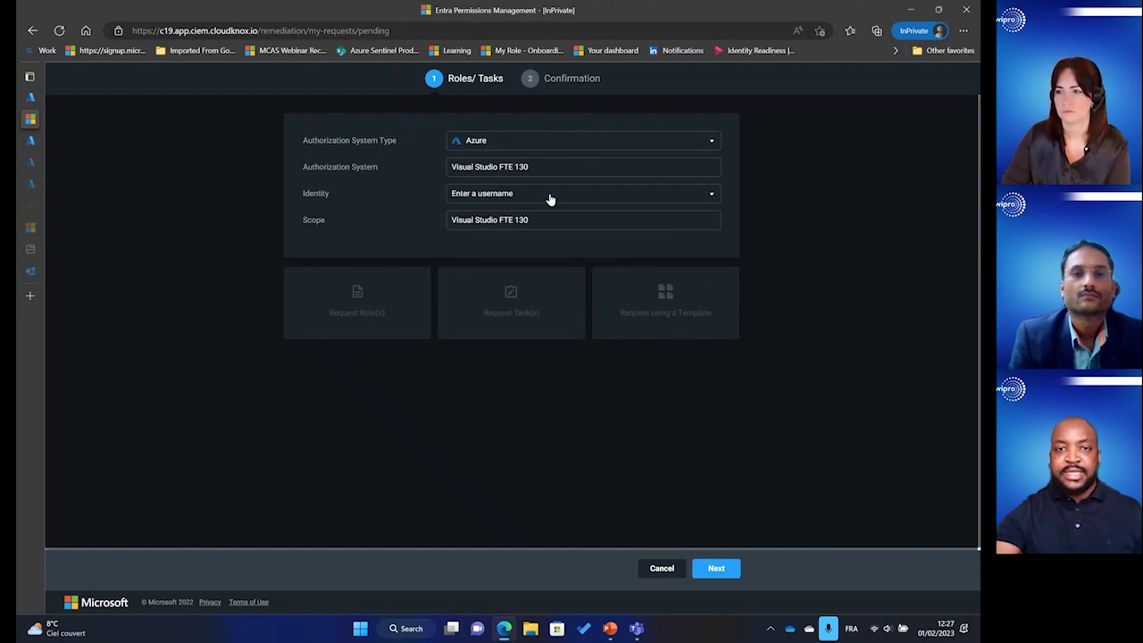
left_click(549, 195)
left_click(513, 280)
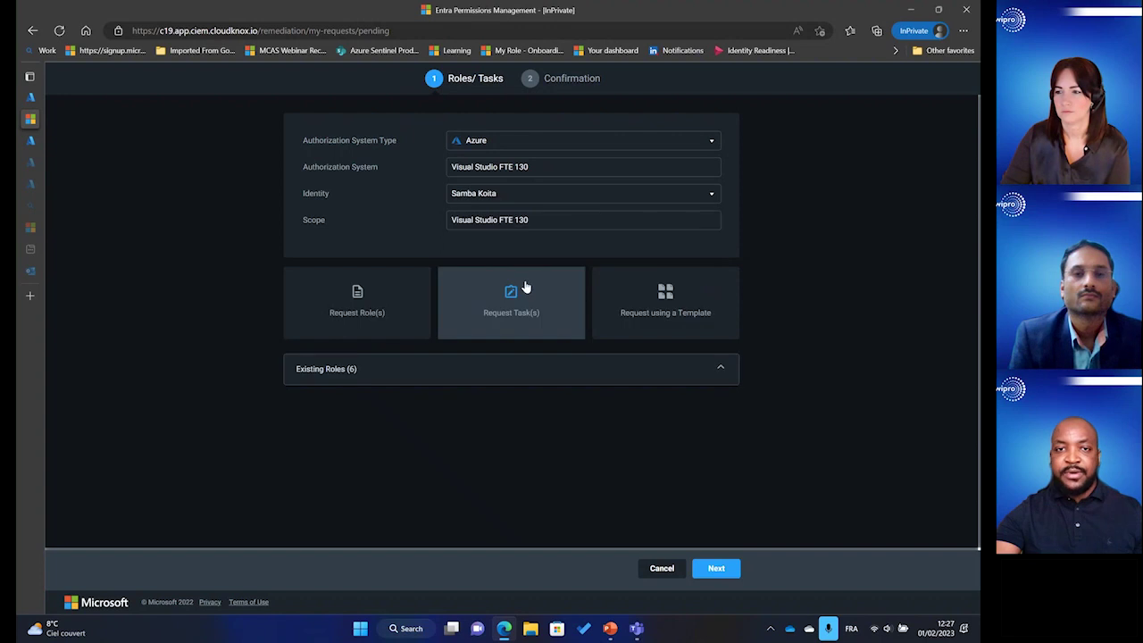
- Request the AgFood Platform Service Admin, Azure Arc Kubernetes Admin, Azure Arc Kubernetes Cluster Admin and Azure Arc ScVmm Administrator roles, and continue to the confirmation
left_click(366, 308)
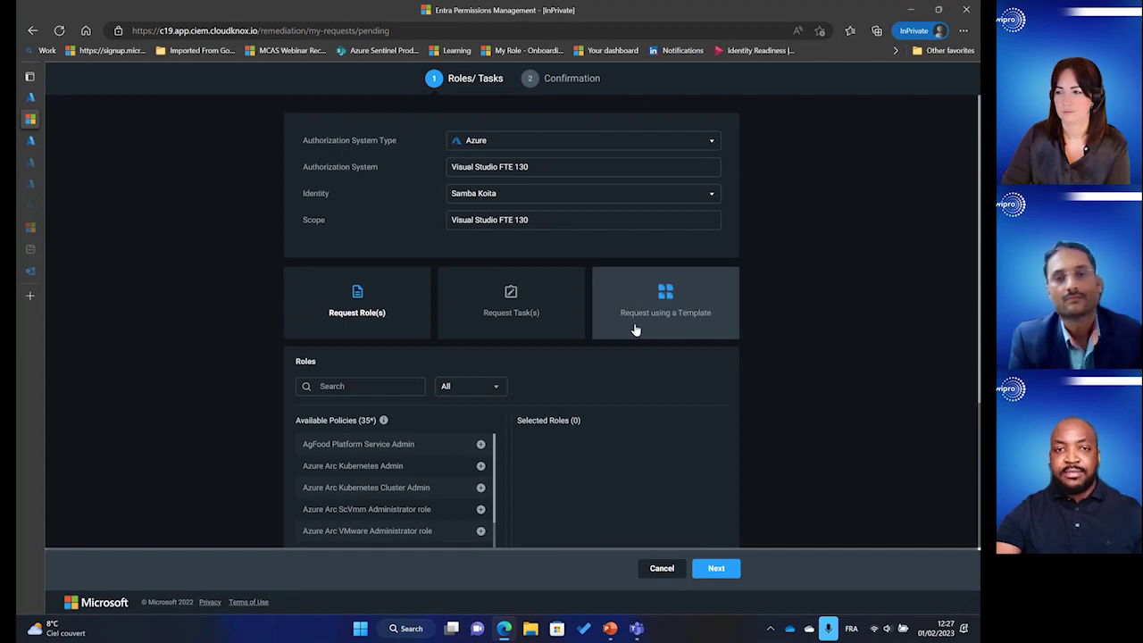
scroll(600, 459, "down", 1)
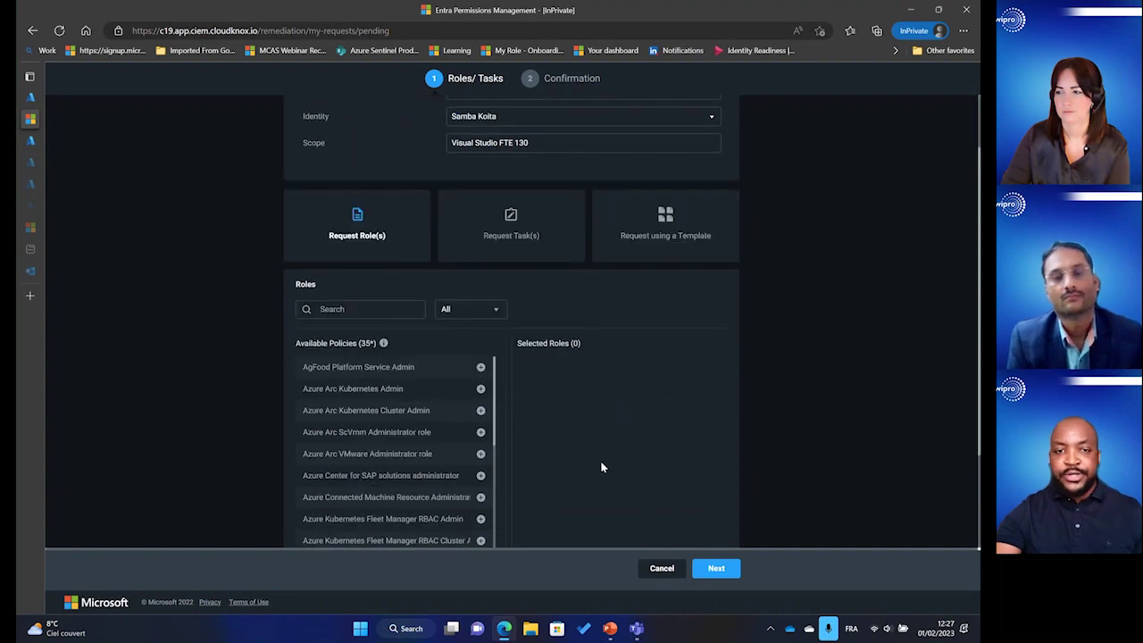
left_click(481, 432)
left_click(480, 410)
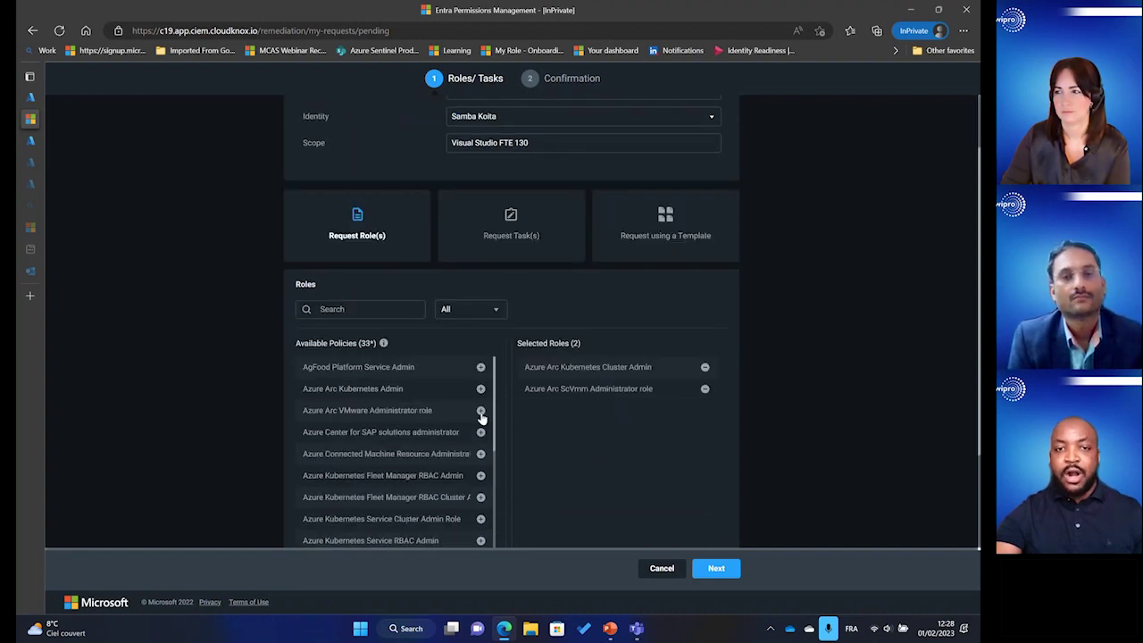
left_click(481, 390)
left_click(480, 367)
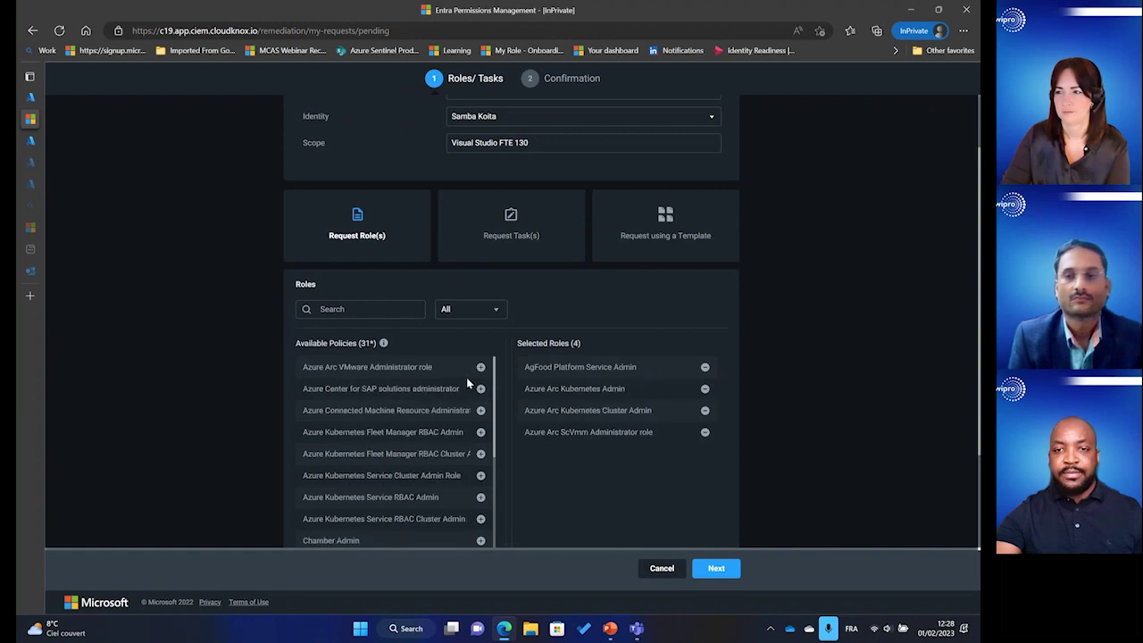
left_click(718, 566)
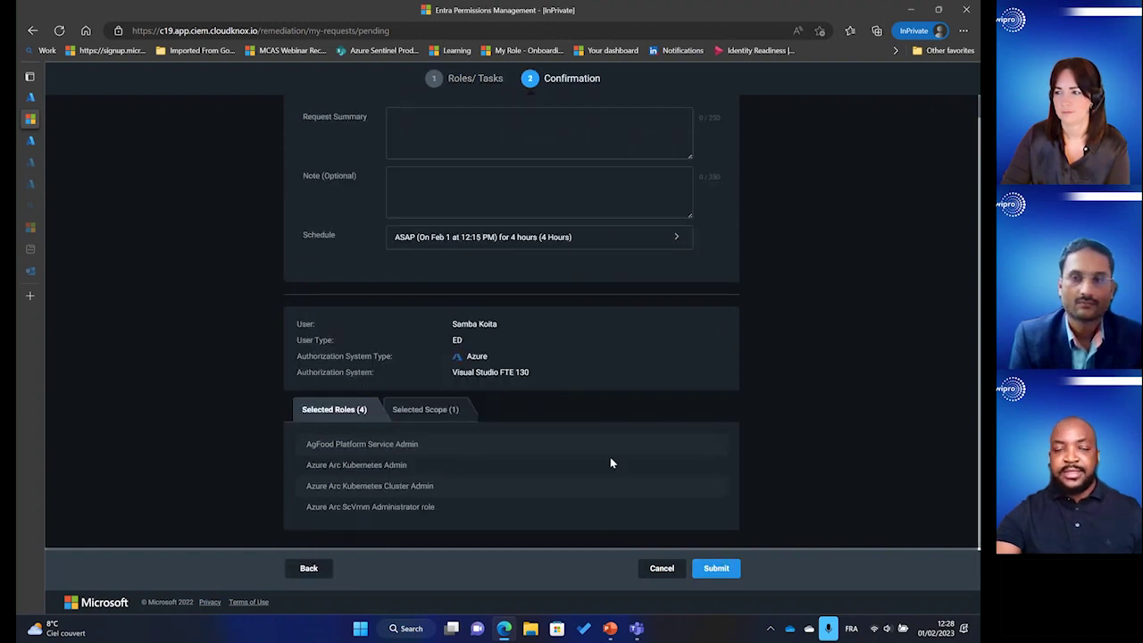
left_click(456, 129)
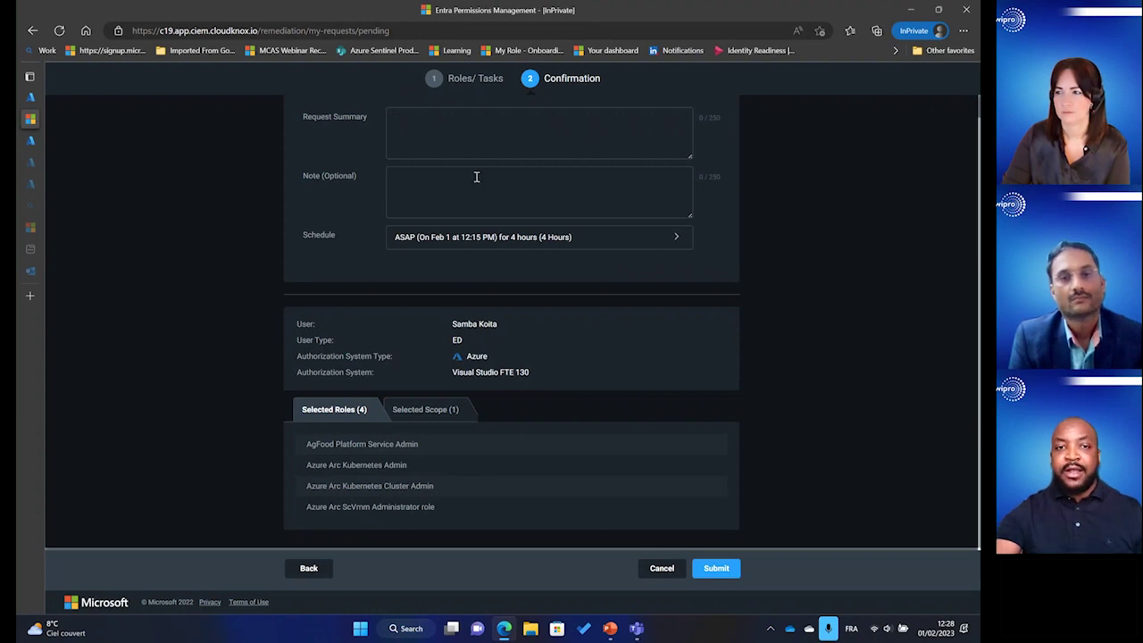
- Schedule the role request with a weekly frequency, repeating on Mondays
left_click(462, 248)
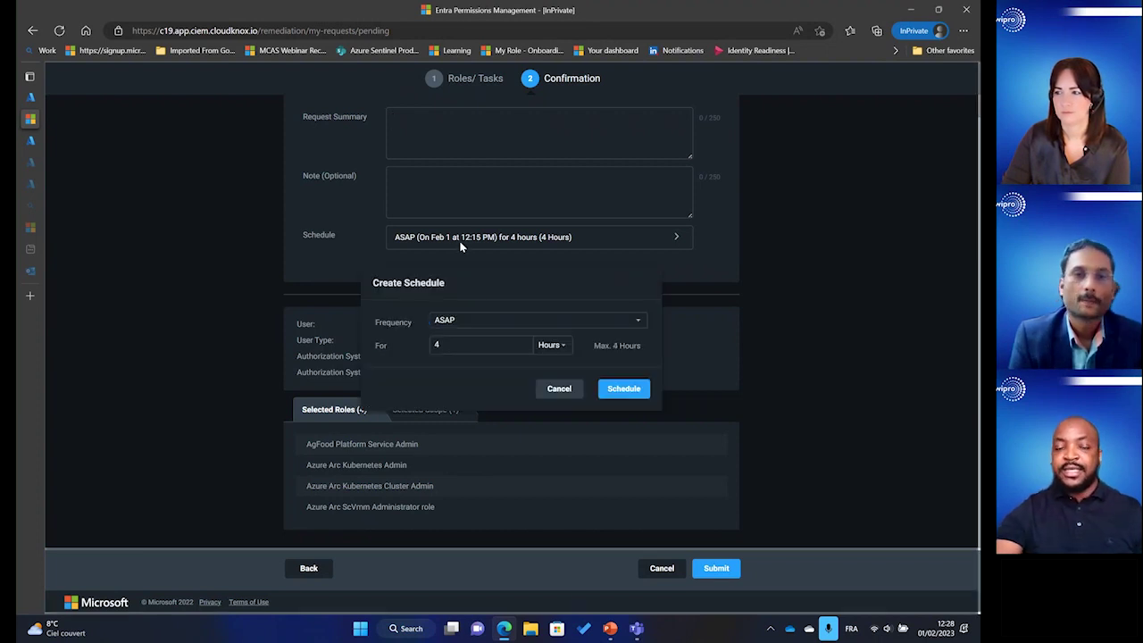
left_click(477, 321)
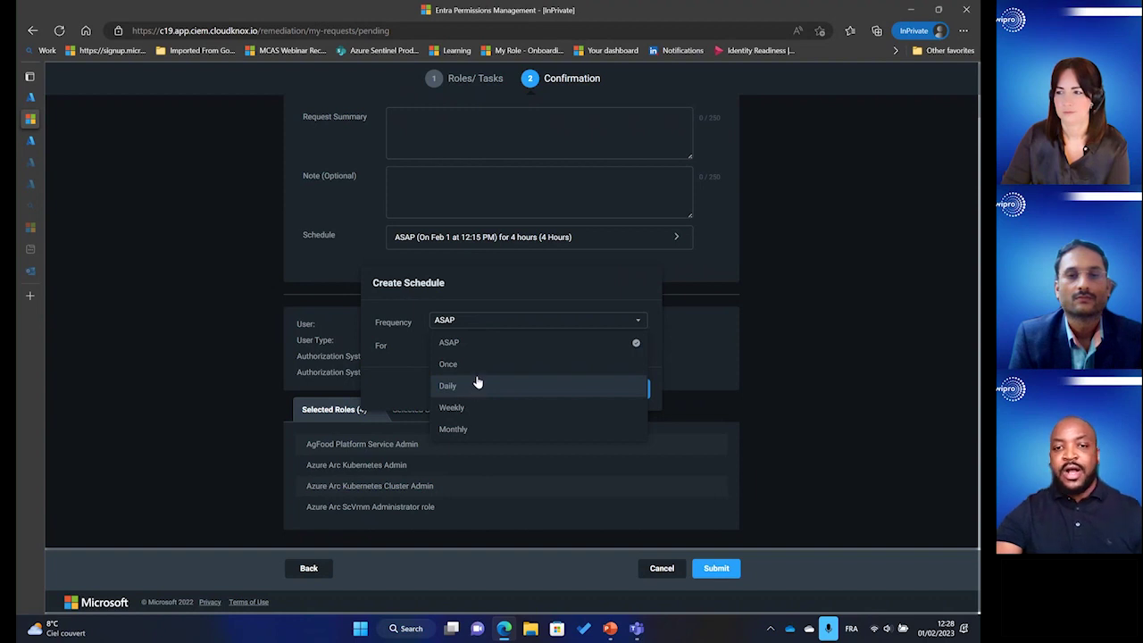
left_click(474, 408)
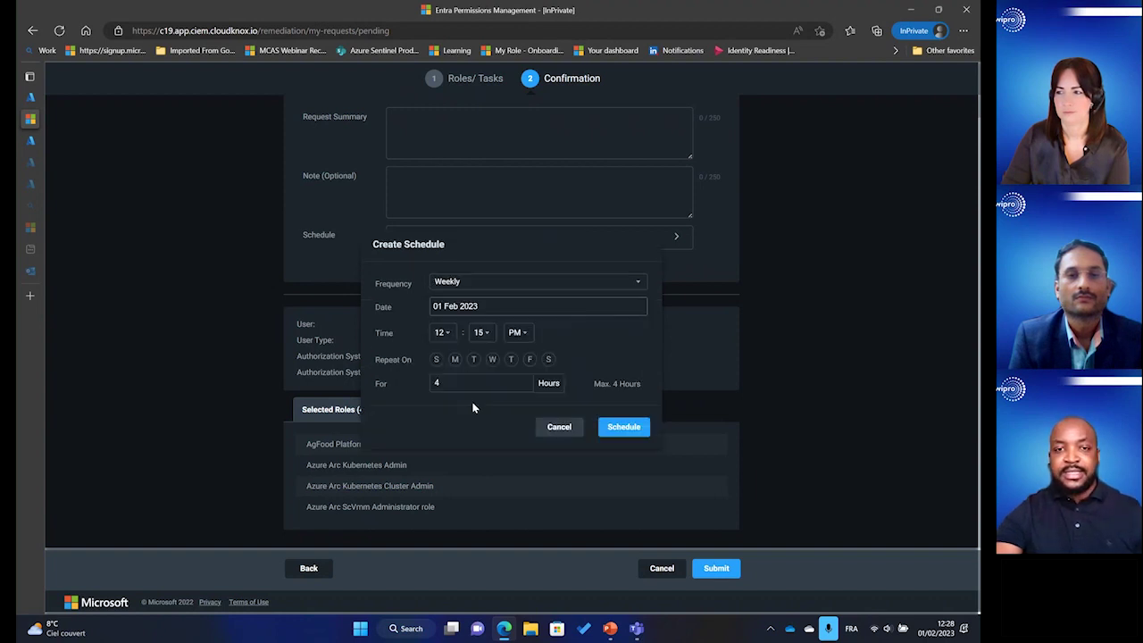
left_click(454, 359)
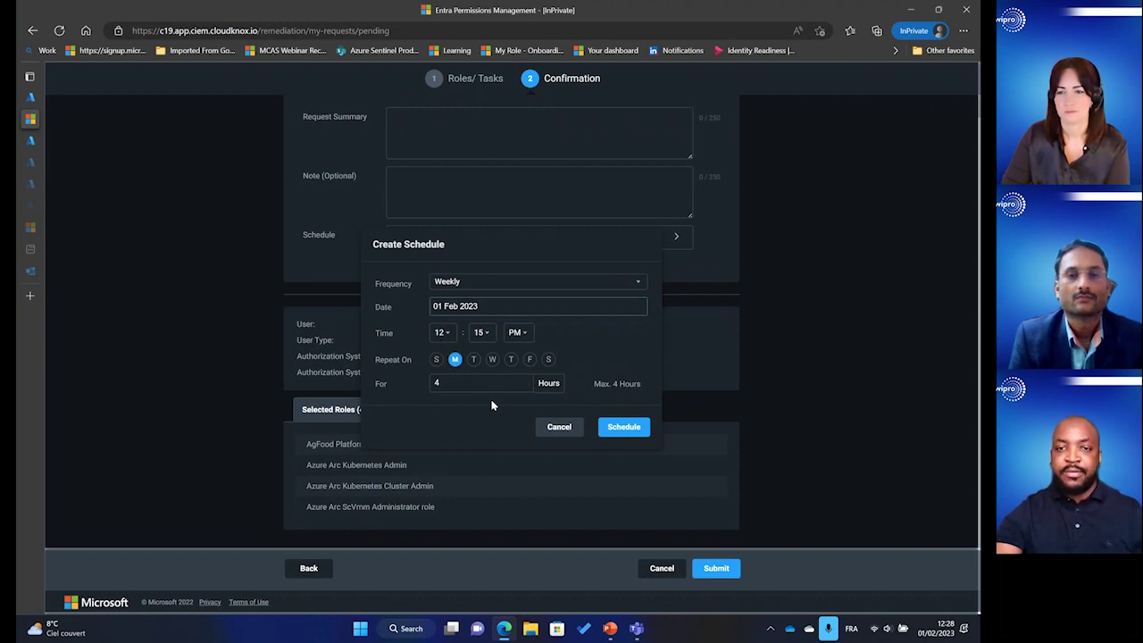
left_click(624, 429)
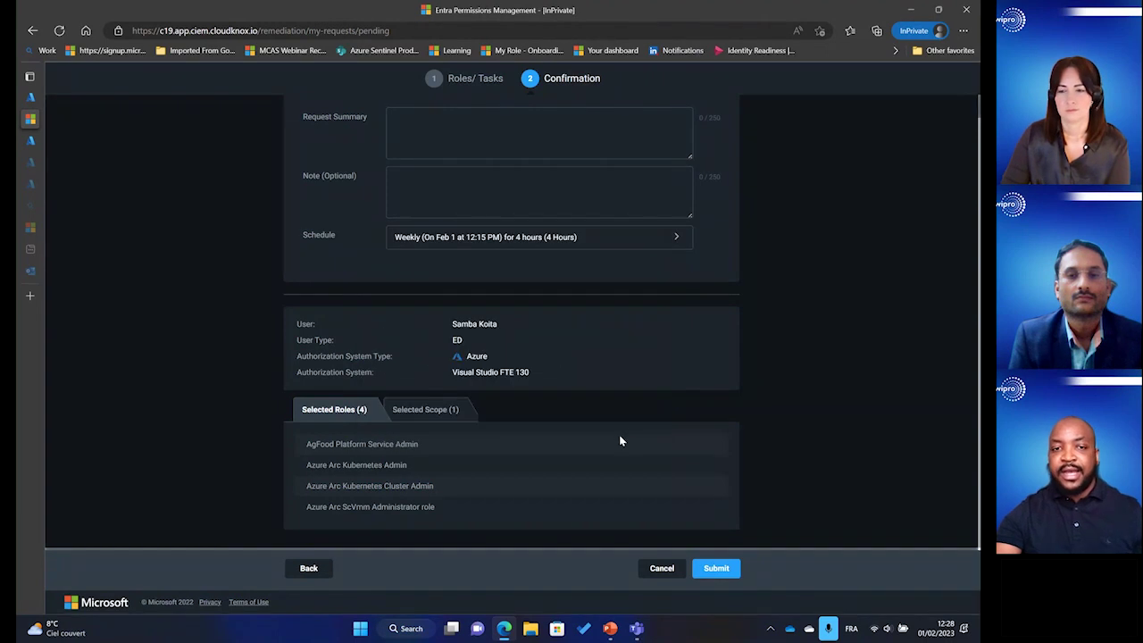
- Enter "migration" as the request summary and submit the role request
scroll(611, 423, "up", 1)
left_click(448, 170)
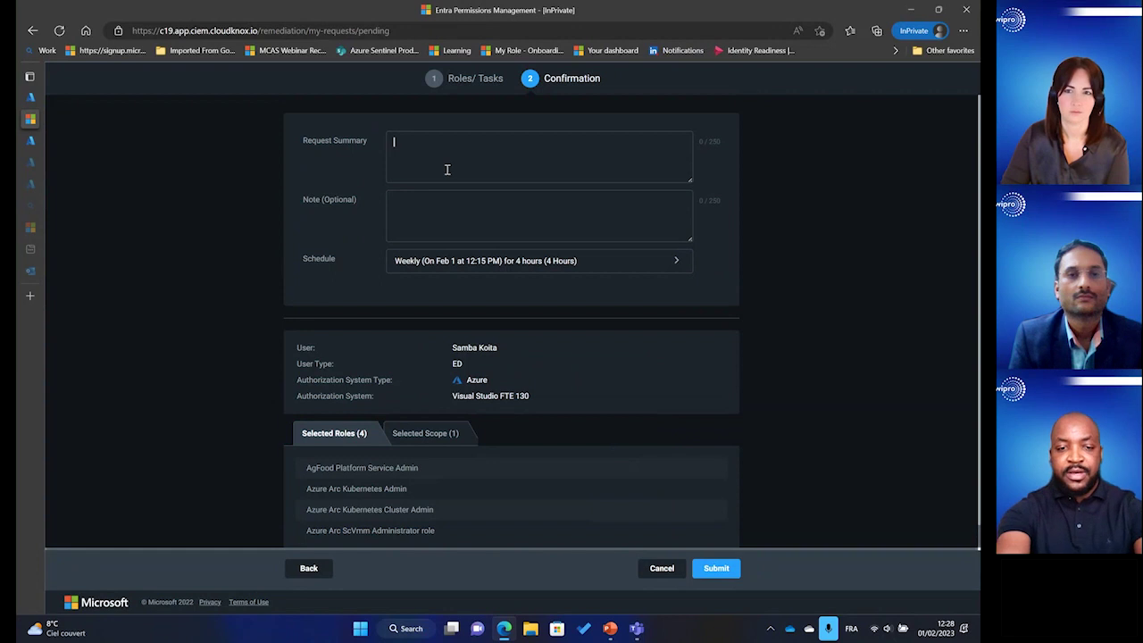
type("migration")
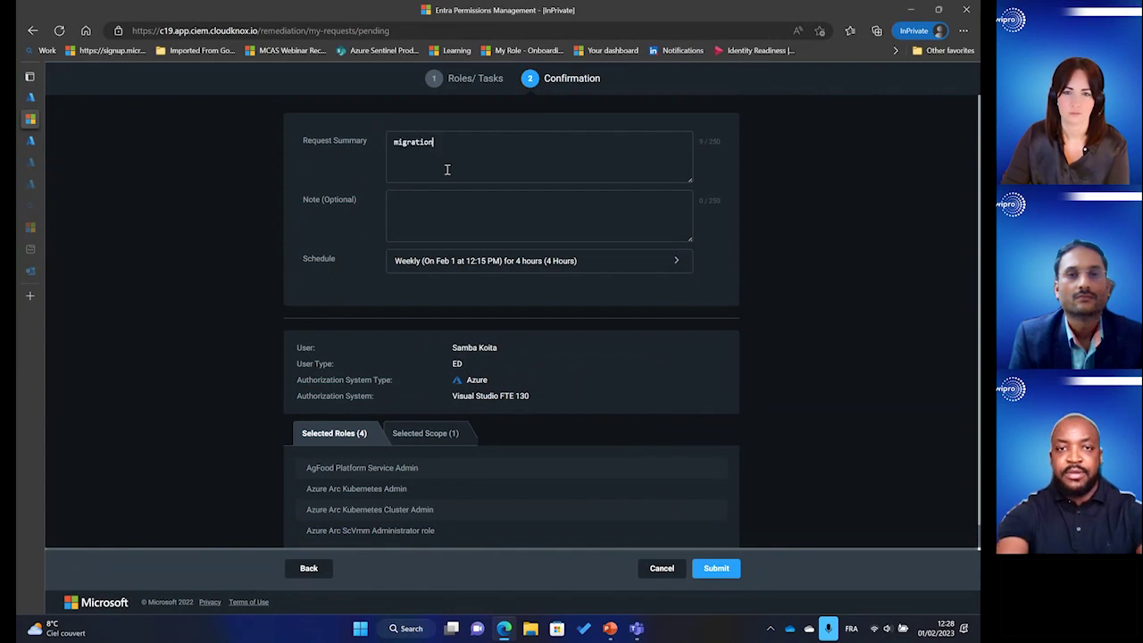
left_click(716, 568)
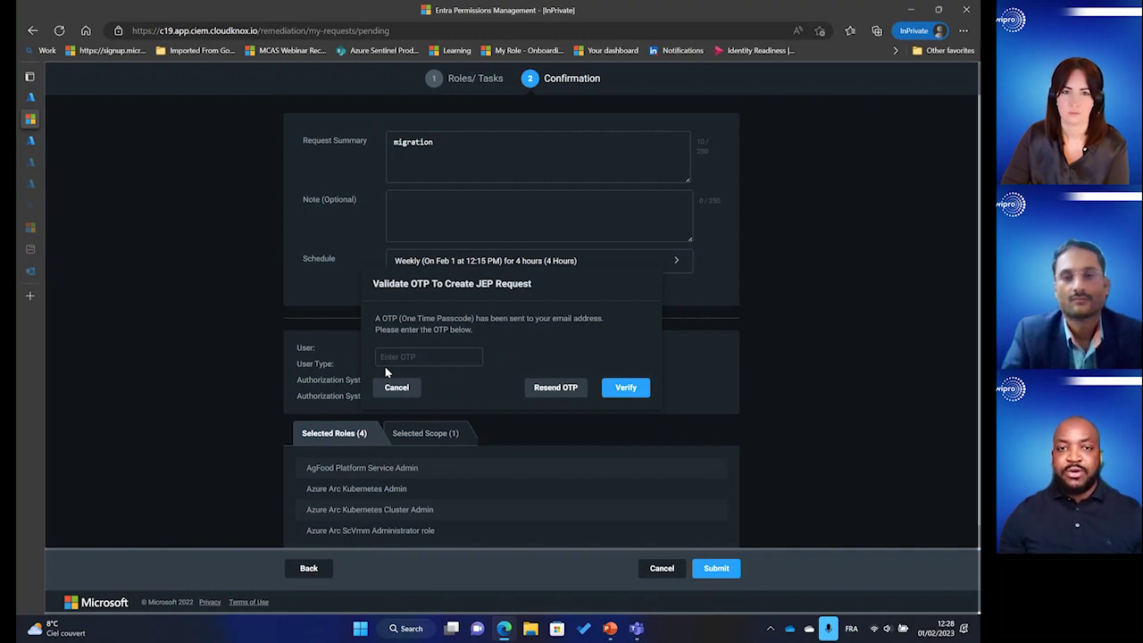
- Copy the one-time passcode from the newest OTP e-mail in Outlook, enter it in the request's OTP field in Entra Permissions Management, and verify it
left_click(29, 271)
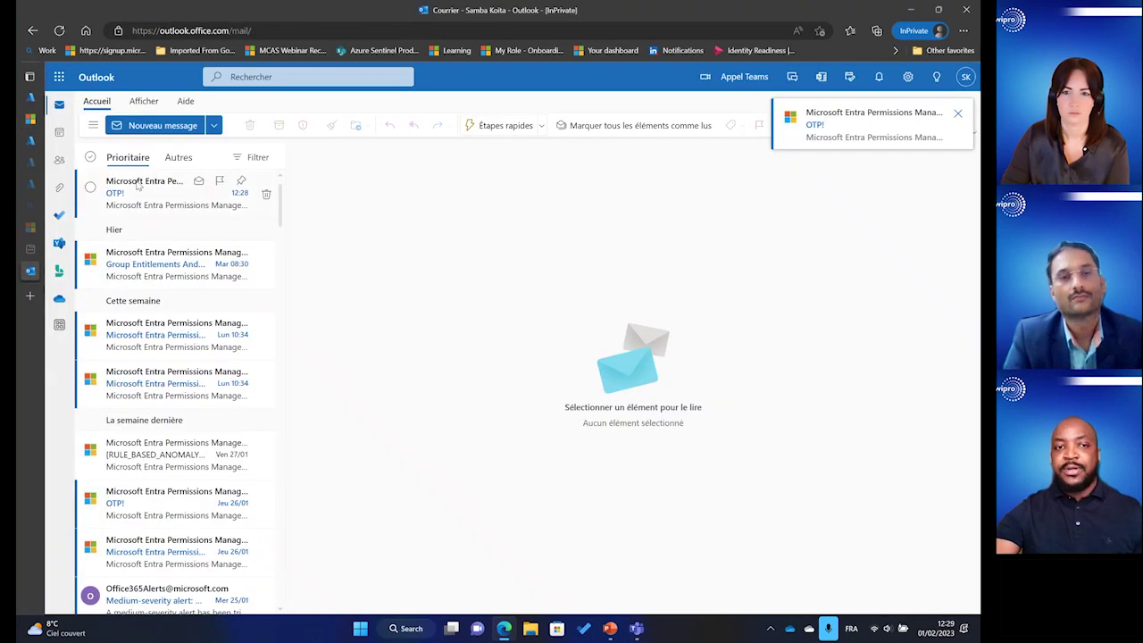
left_click(175, 191)
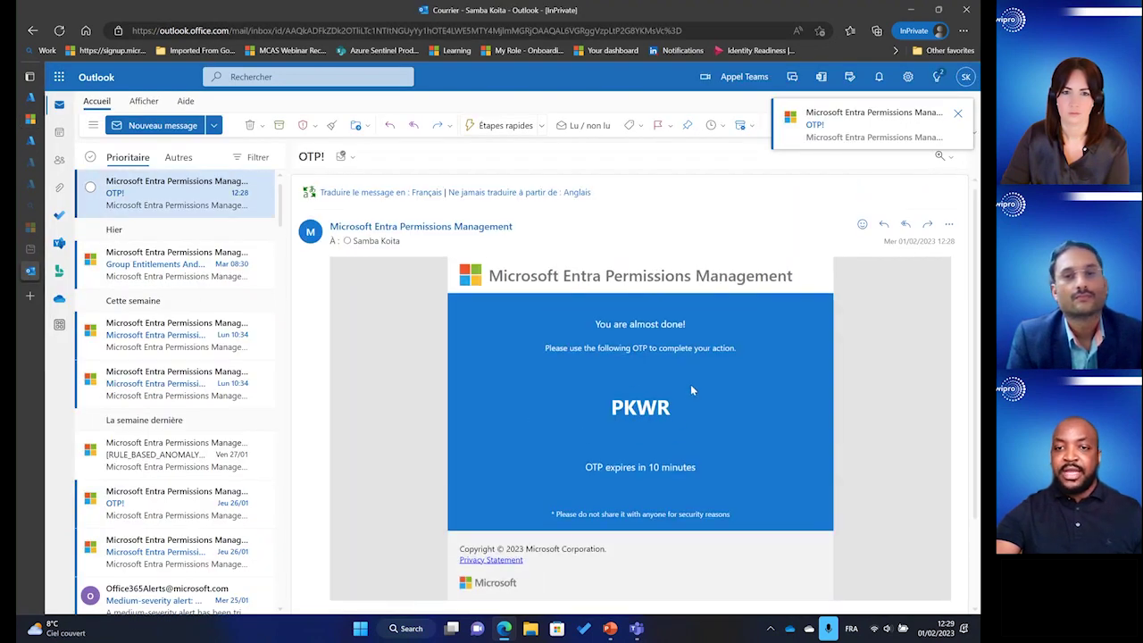
left_click_drag(673, 412, 612, 411)
key("ctrl+c")
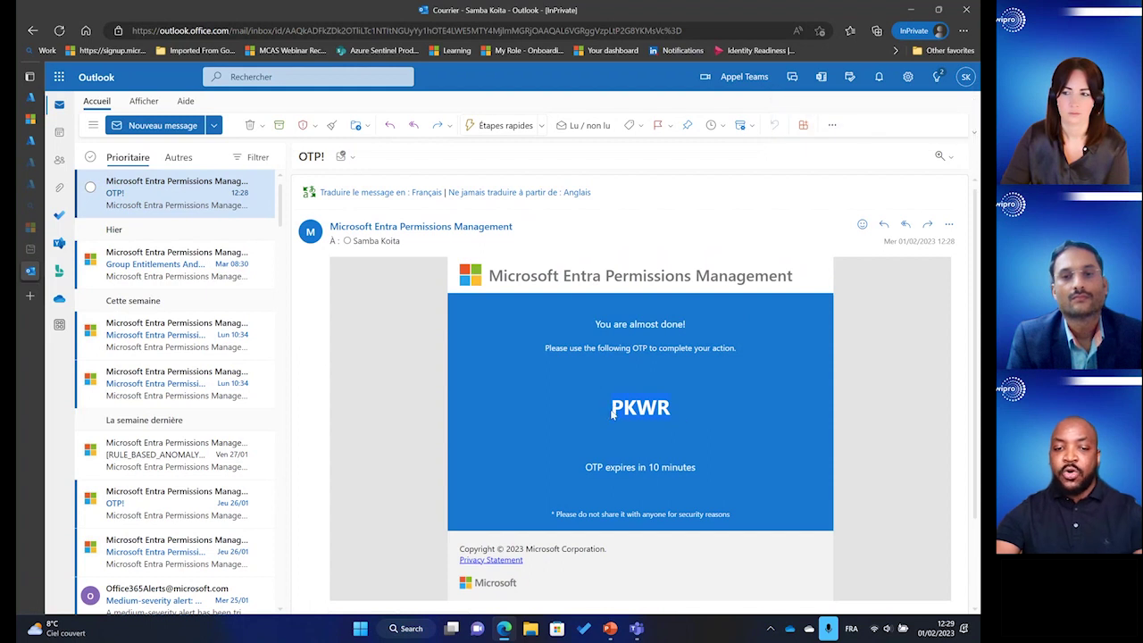
left_click(22, 119)
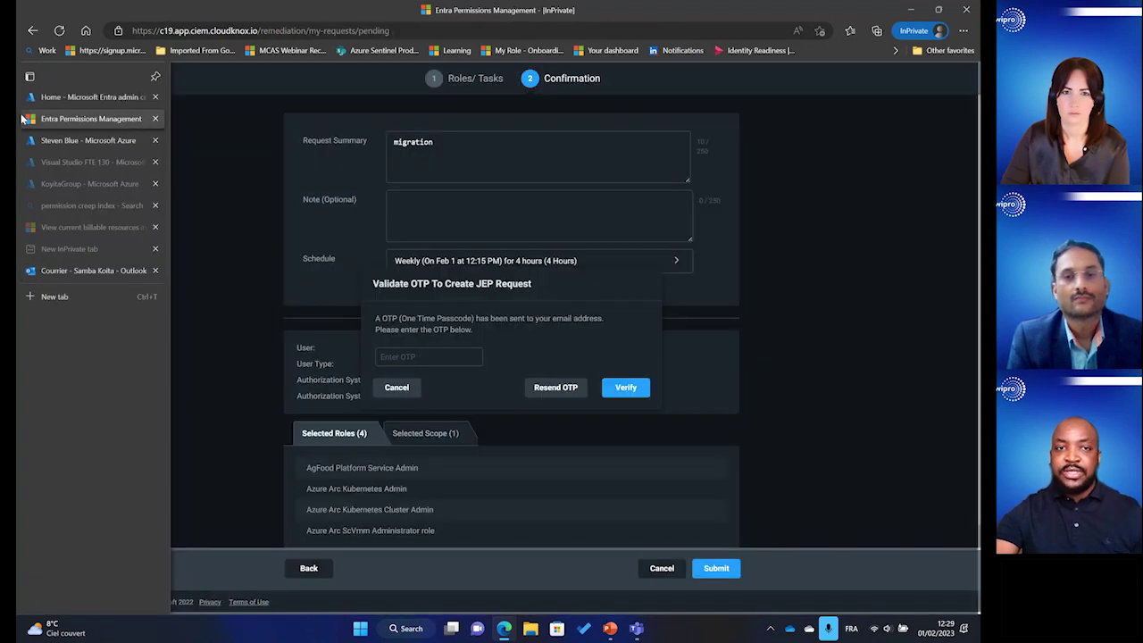
left_click(424, 357)
key("ctrl+v")
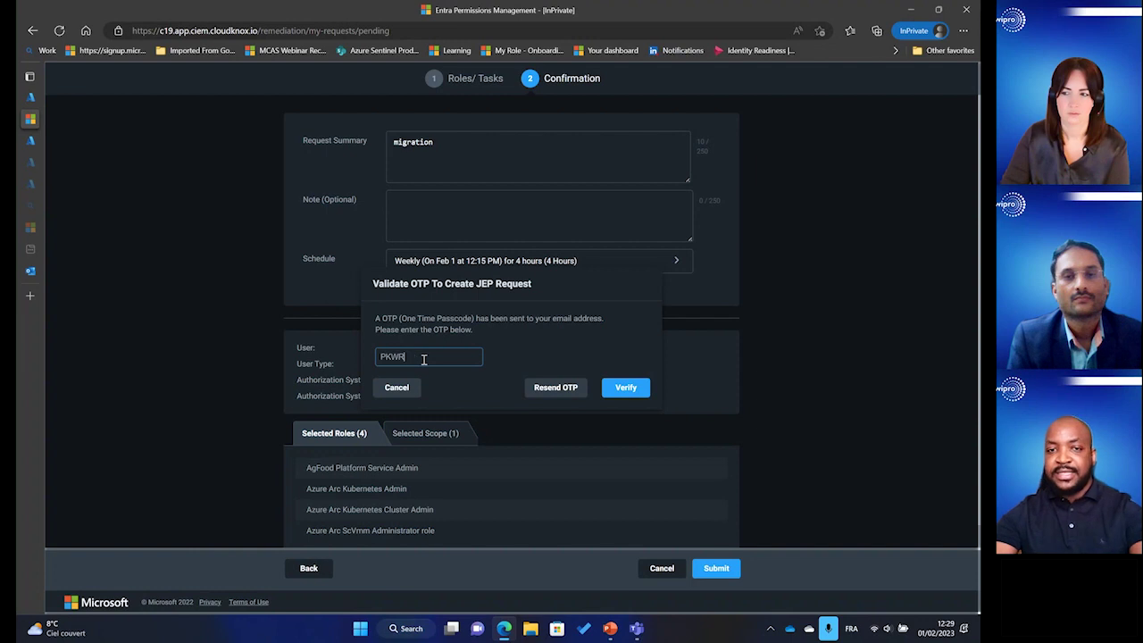
left_click(626, 393)
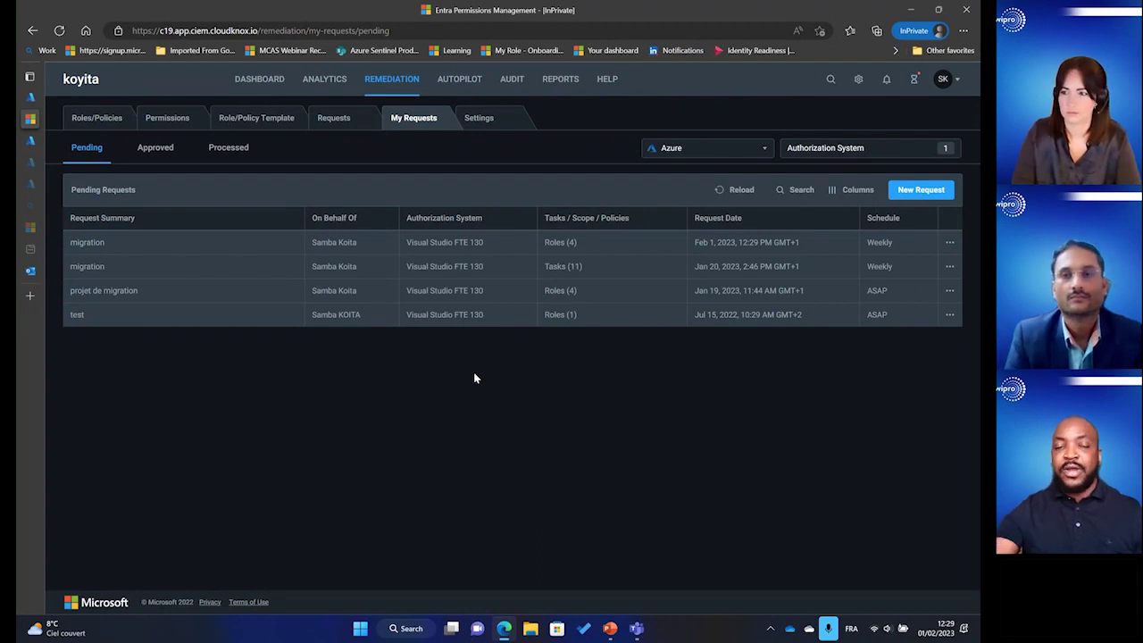
- View the pending requests awaiting approval, open the approval verification for the newest migration request, and cancel it
left_click(179, 119)
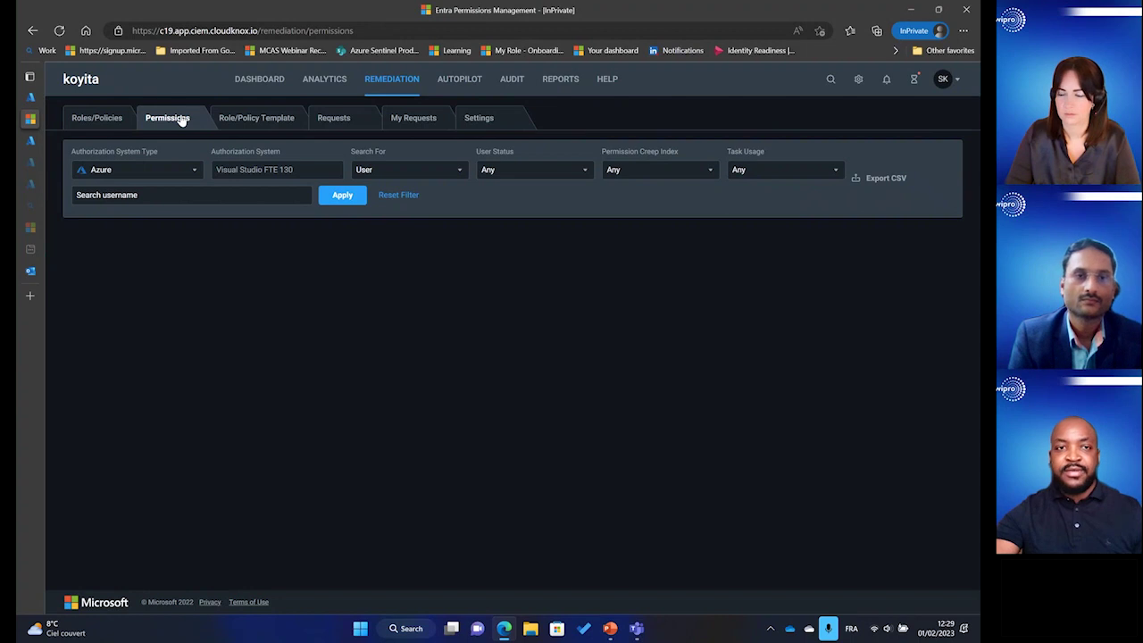
left_click(336, 125)
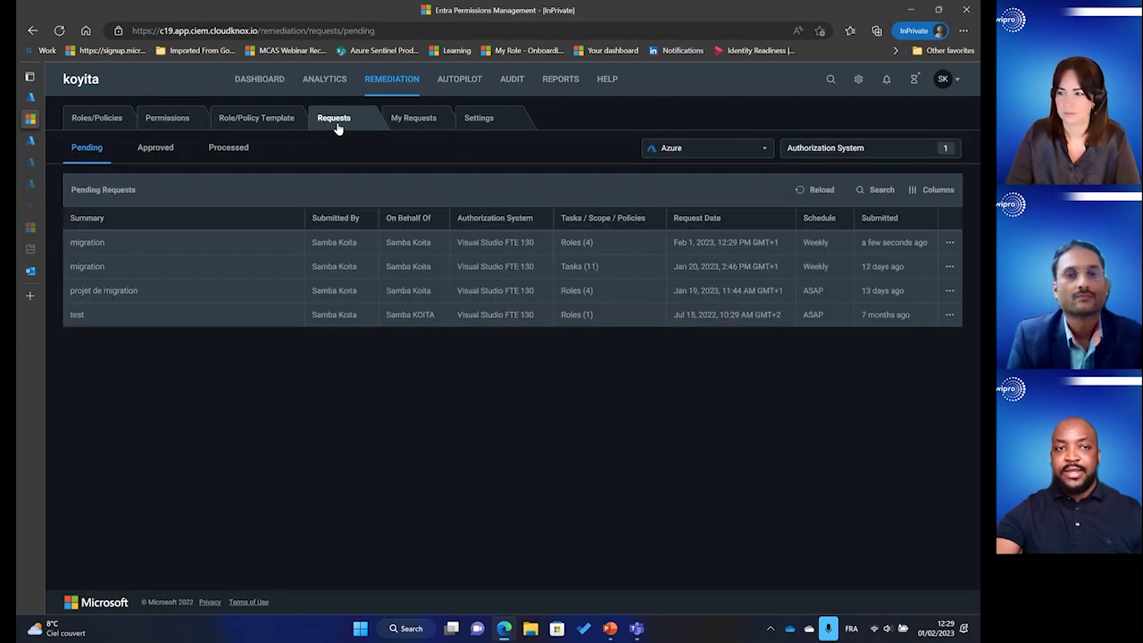
mouse_move(93, 256)
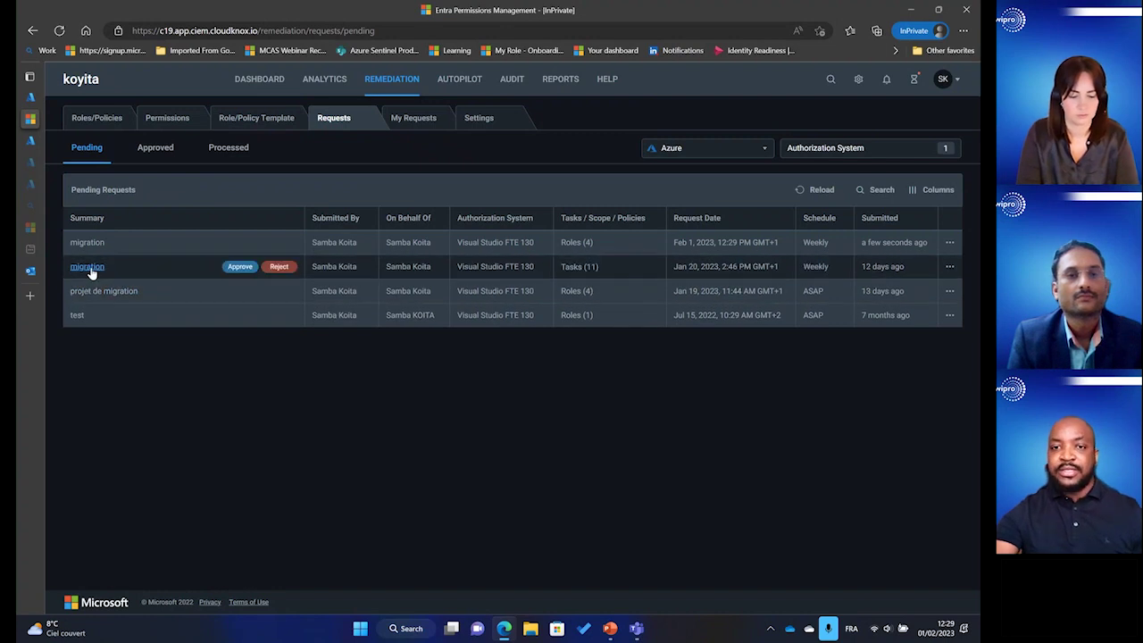
mouse_move(596, 246)
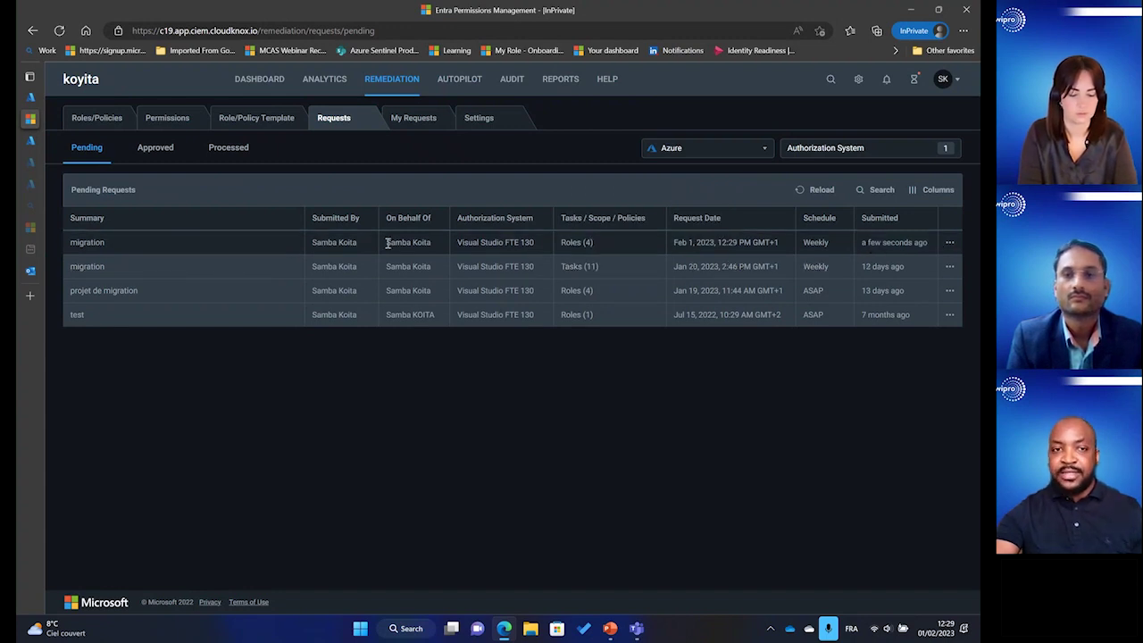
left_click(239, 242)
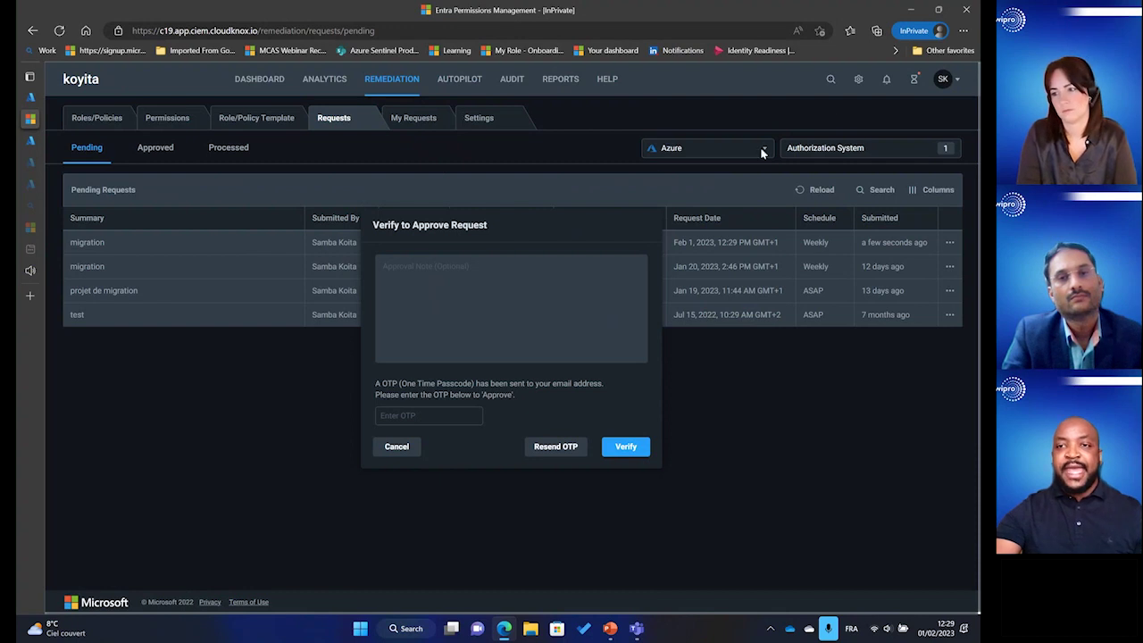
left_click(396, 447)
- View the activity and rule-based anomaly alerts, look at the trigger options for a new anomaly alert, and close them without creating one
left_click(886, 82)
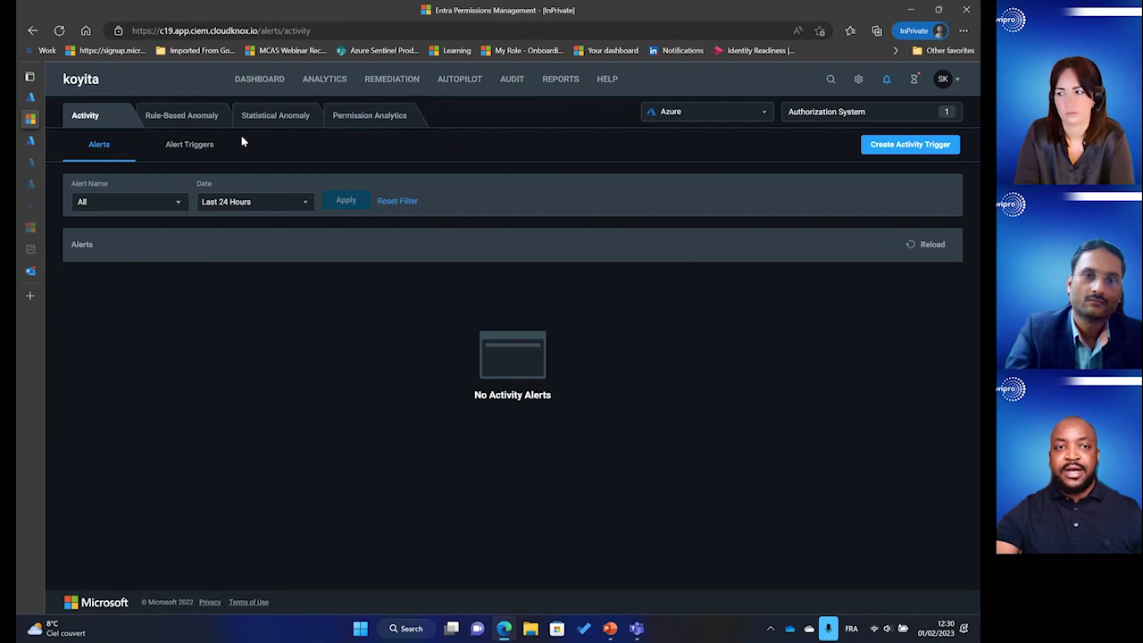
left_click(175, 123)
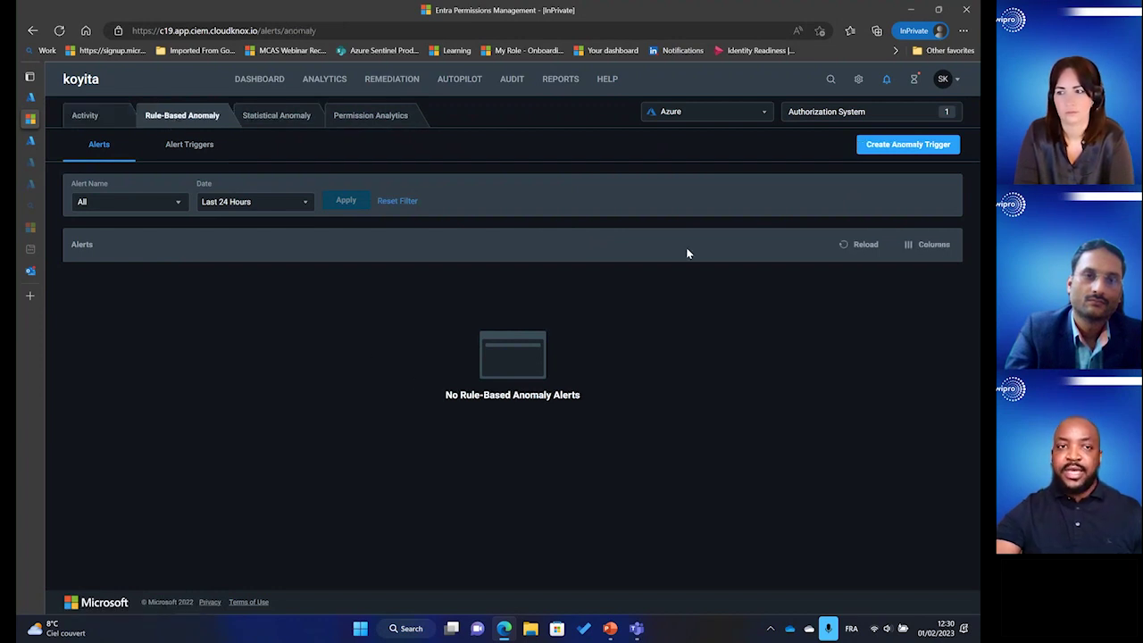
left_click(903, 147)
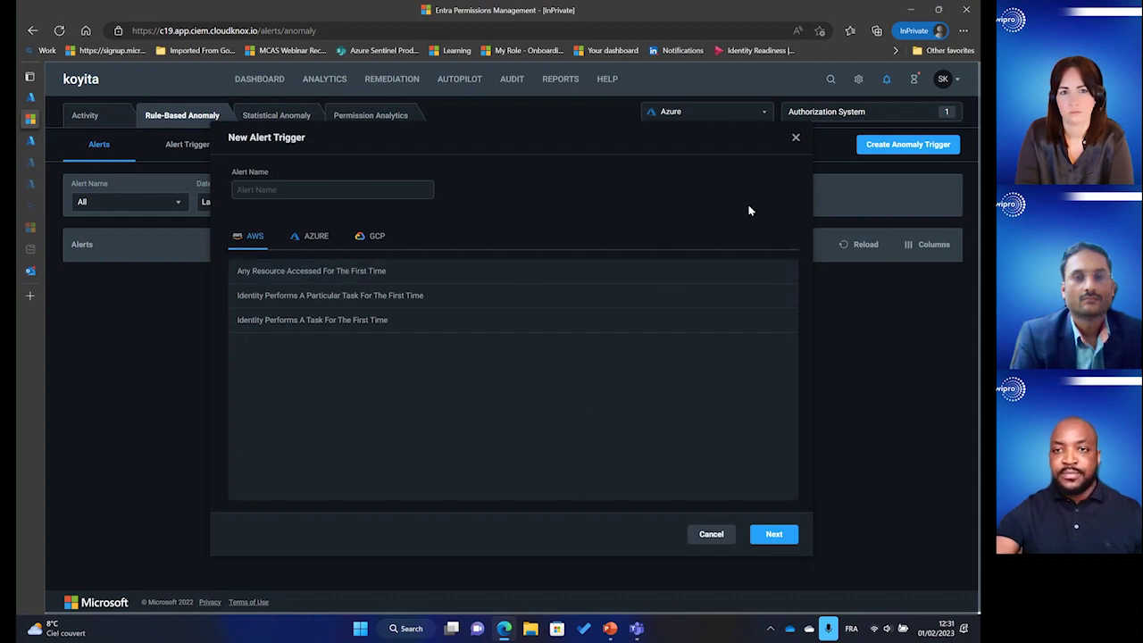
left_click(793, 140)
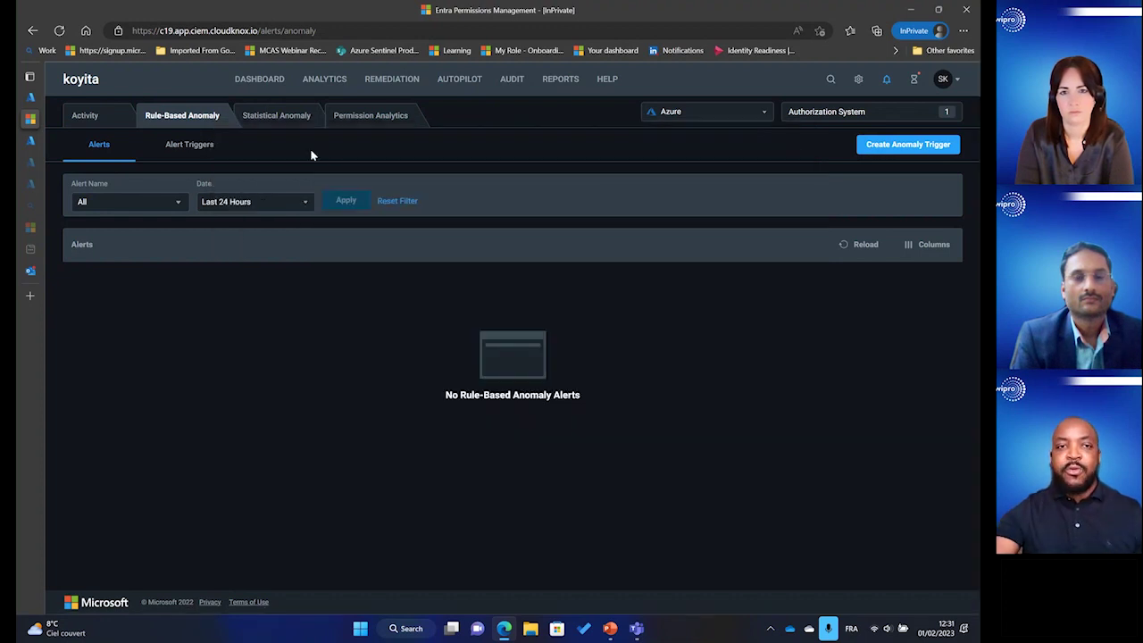
- View the statistical anomaly alerts, look at the trigger options for a new alert, and close them without creating one
left_click(259, 117)
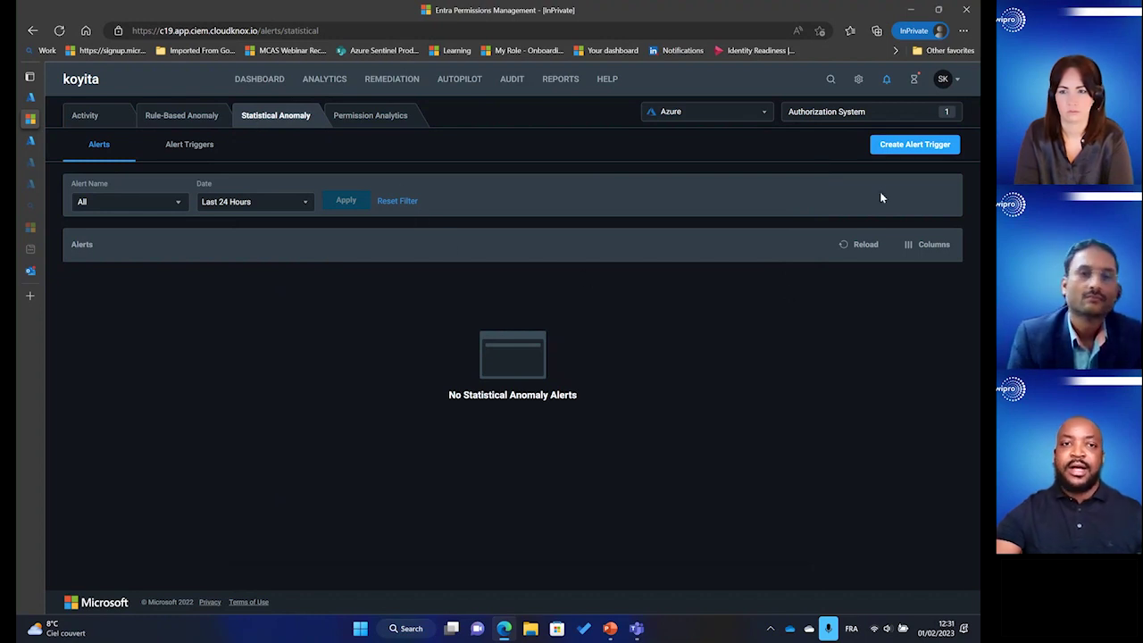
left_click(906, 150)
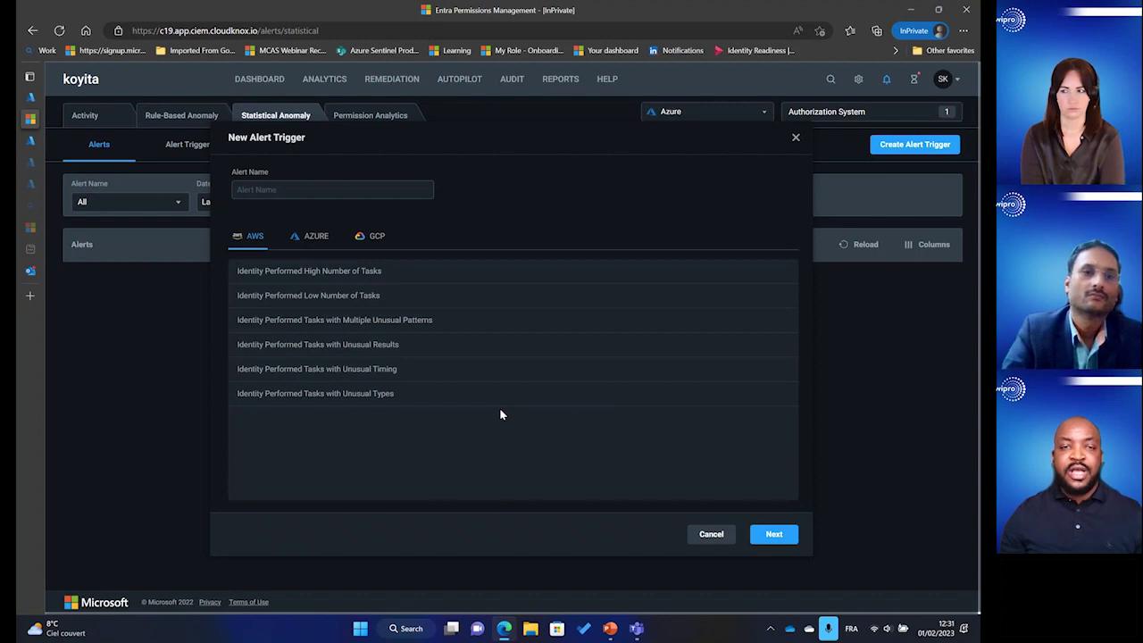
left_click(796, 138)
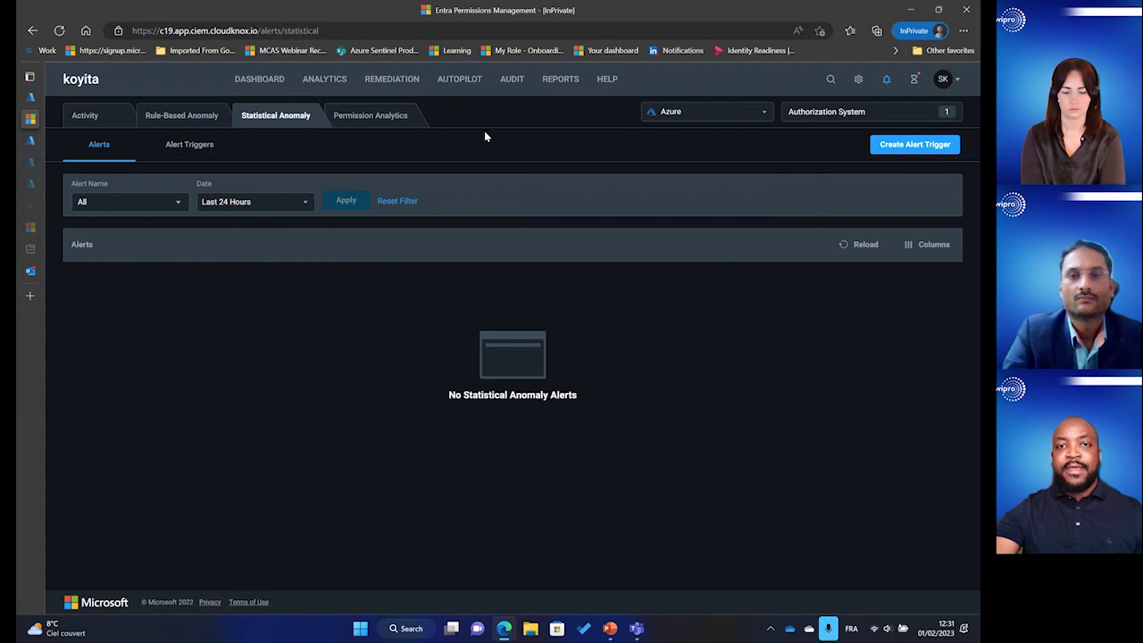
- Open the Permissions Analytics Report from the system reports and examine its findings on super identity users
left_click(555, 86)
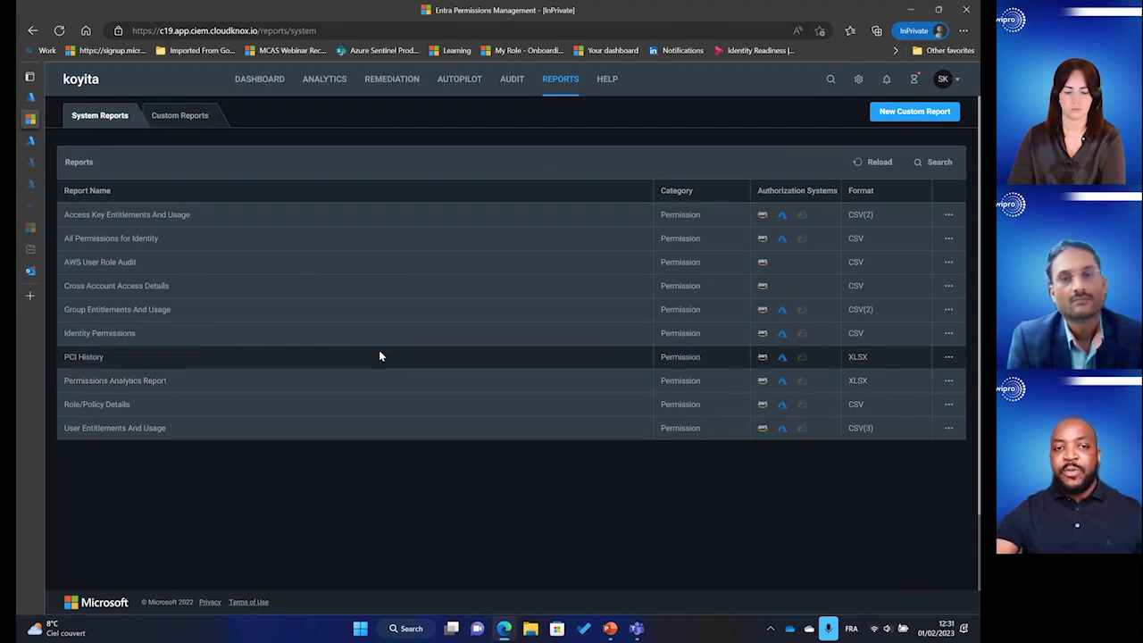
left_click(104, 382)
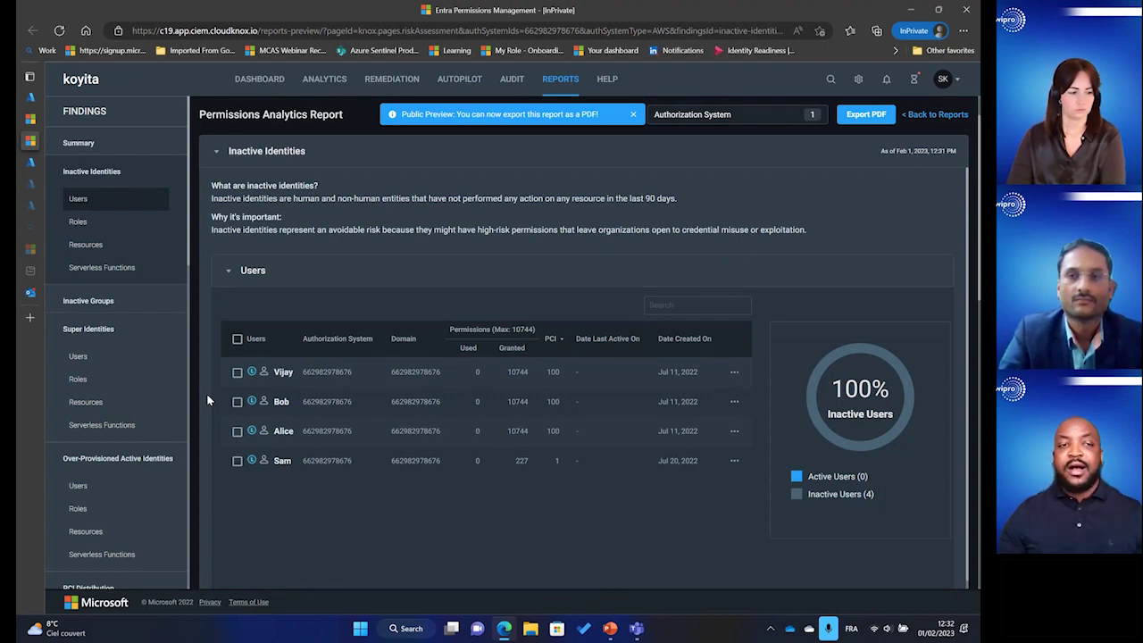
left_click(86, 360)
scroll(89, 362, "down", 3)
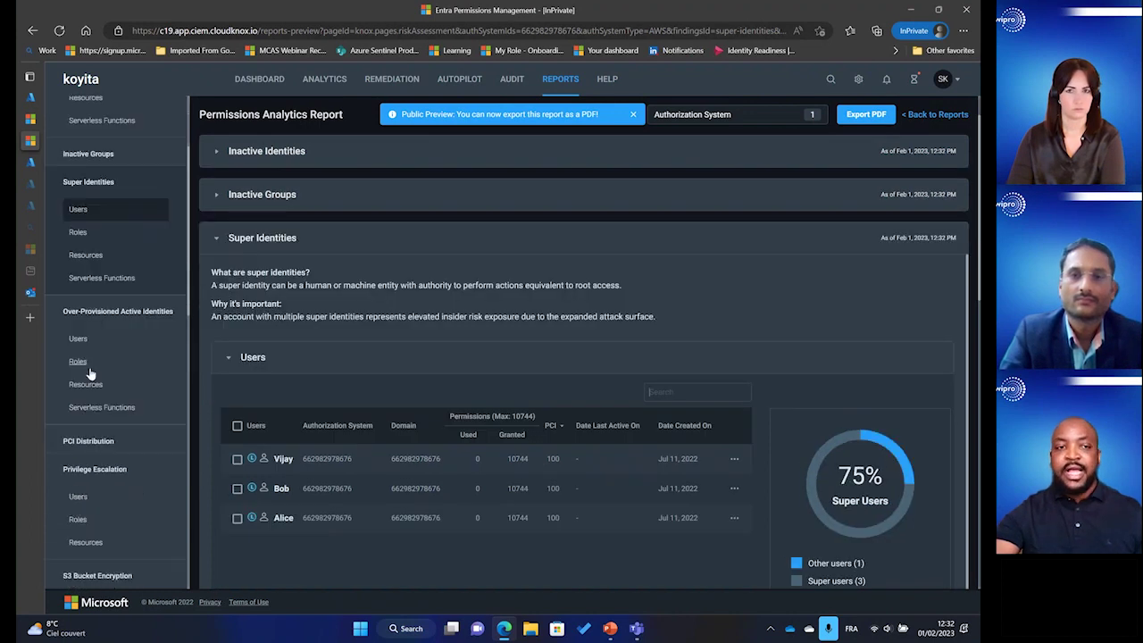
scroll(80, 268, "up", 3)
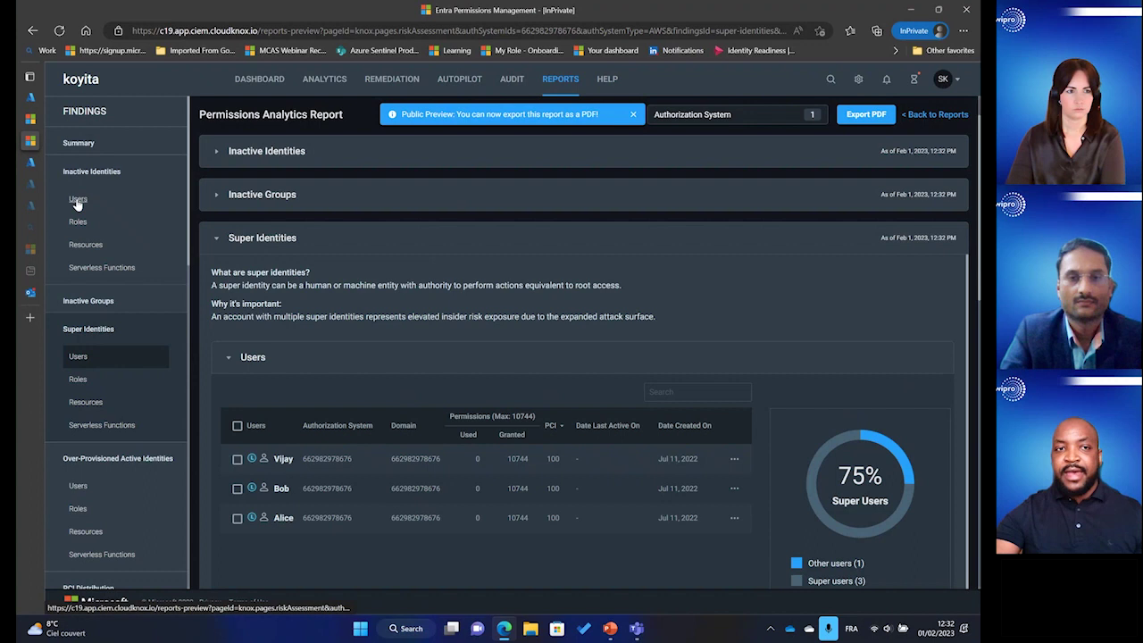
- Examine the report's Summary findings, including the Permission Creep Index, identities at a glance and S3 bucket access
left_click(80, 146)
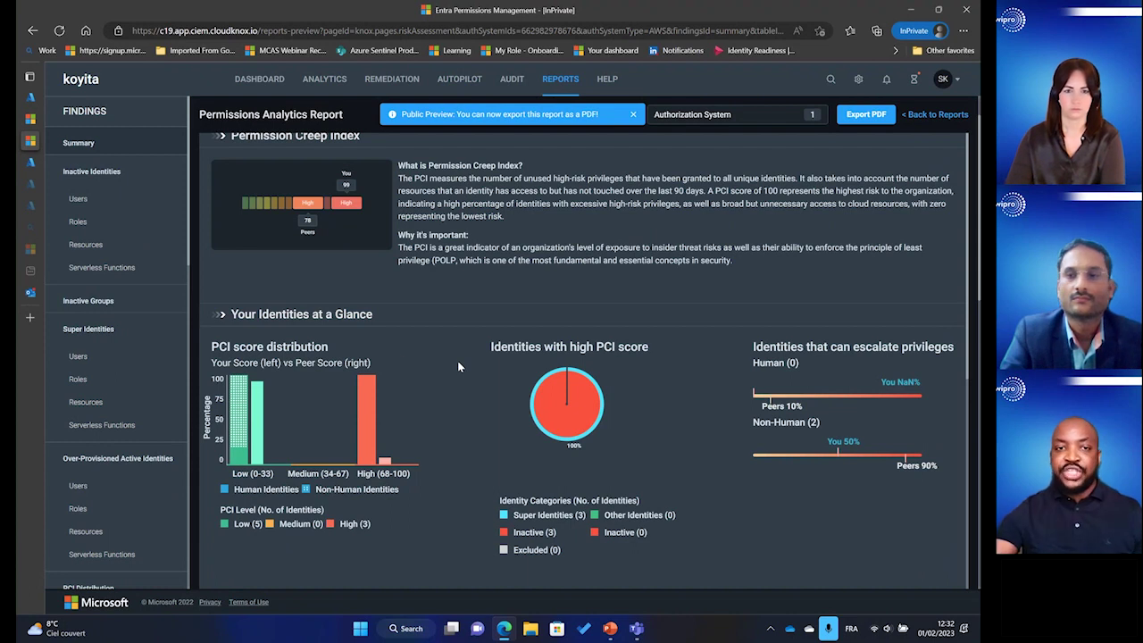
scroll(462, 389, "down", 4)
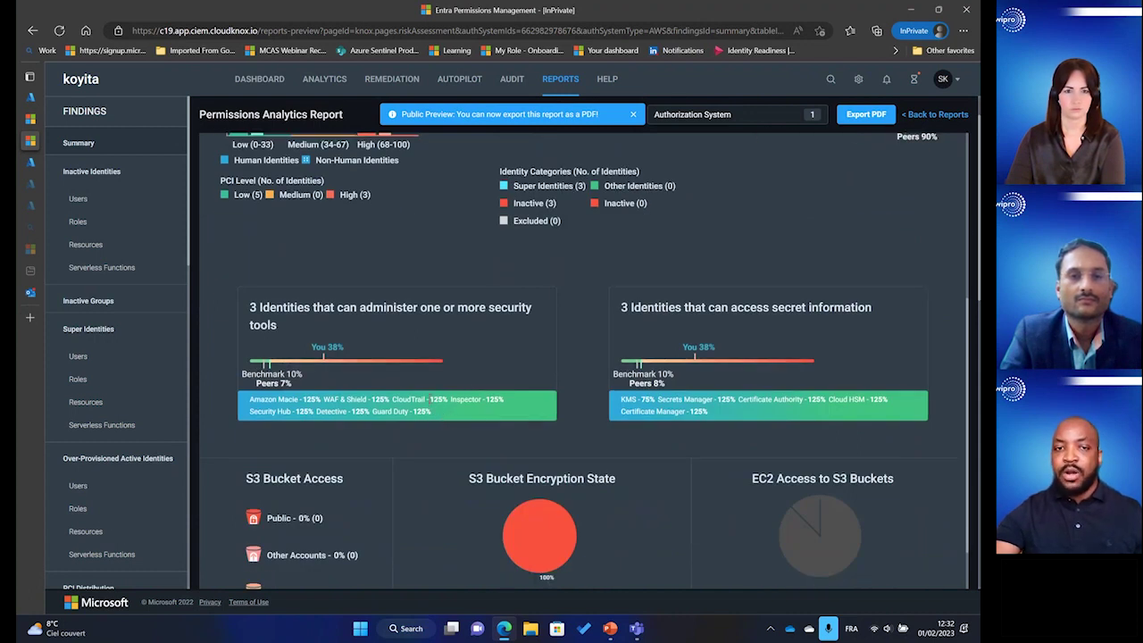
scroll(435, 404, "down", 1)
scroll(447, 402, "up", 5)
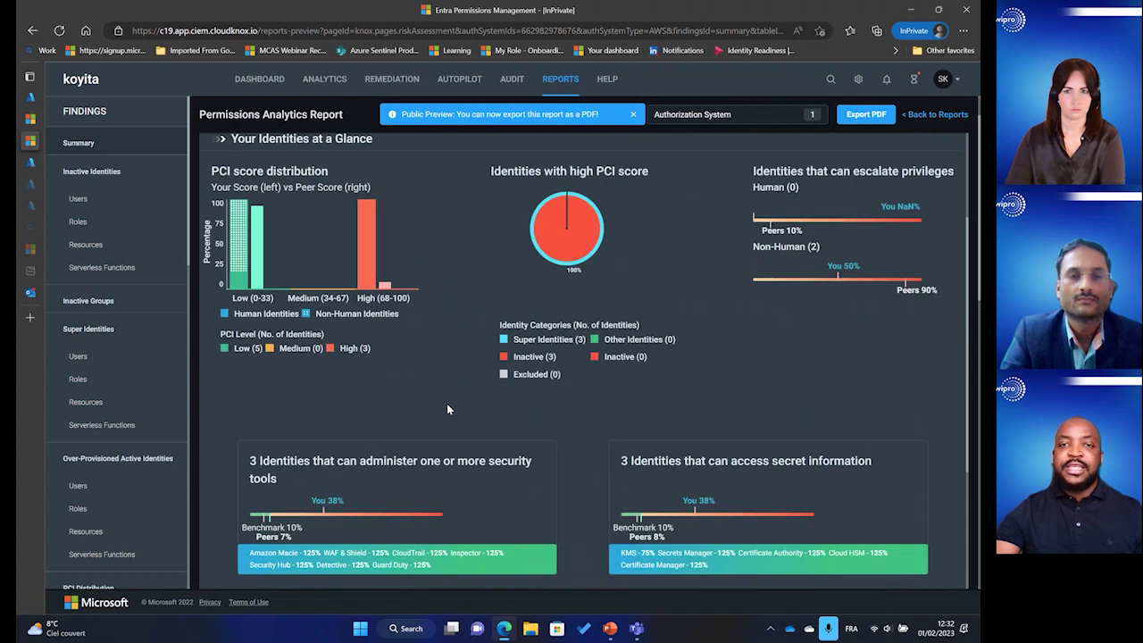